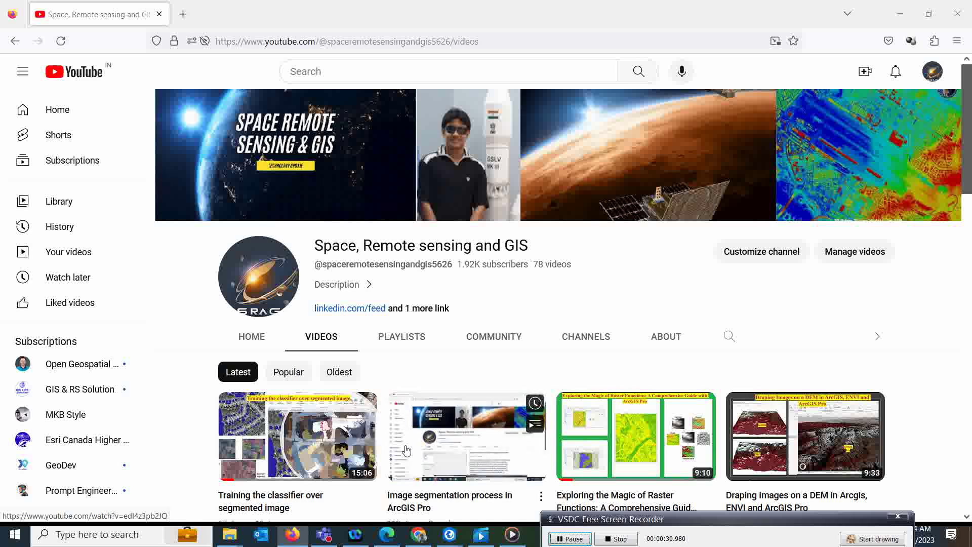
click(570, 539)
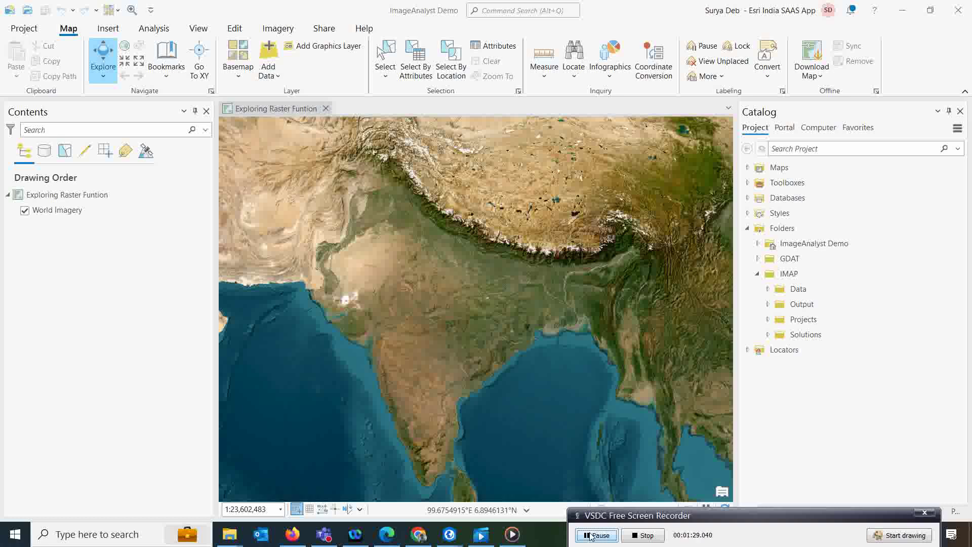
click(590, 536)
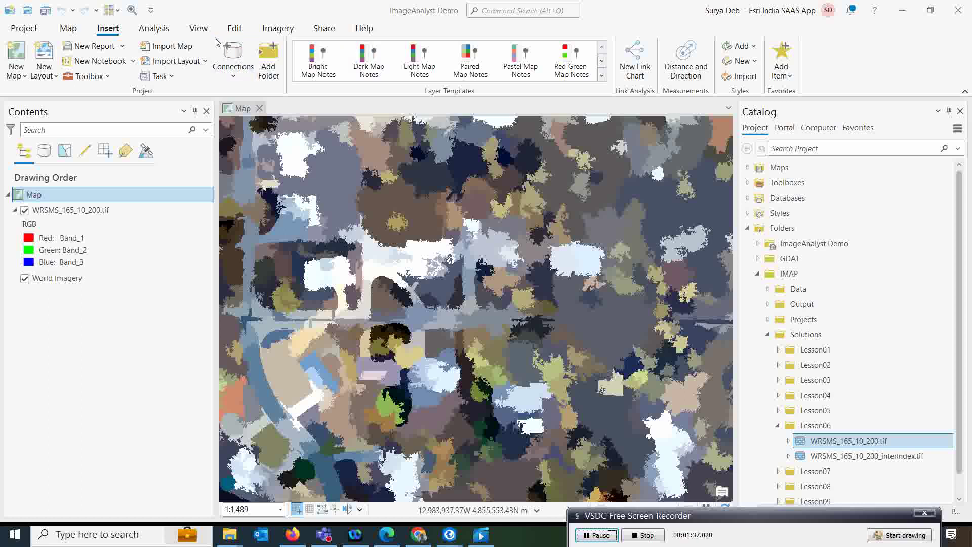
- Search the geoprocessing tools for "support" and open the Image Analyst version of Train Support Vector Machine Classifier
click(154, 29)
click(148, 57)
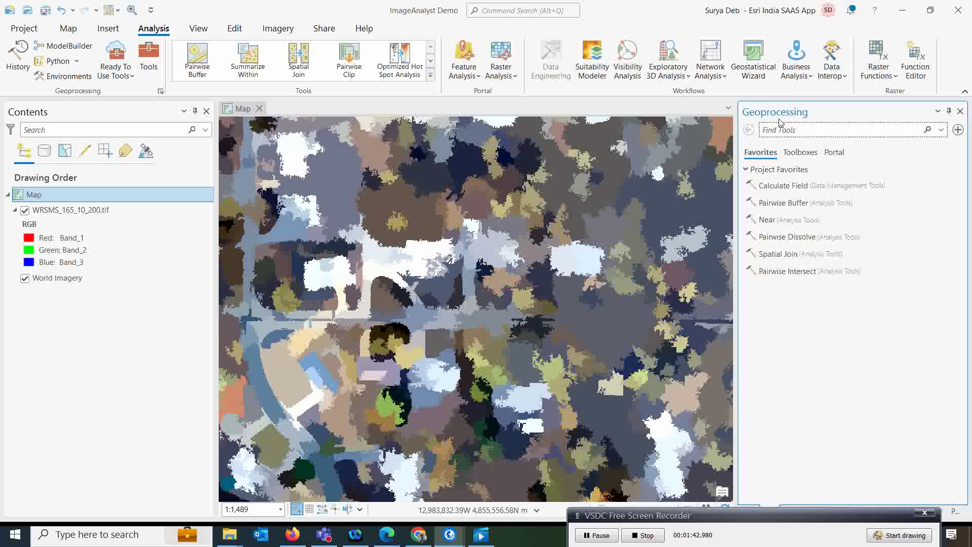
text(s)
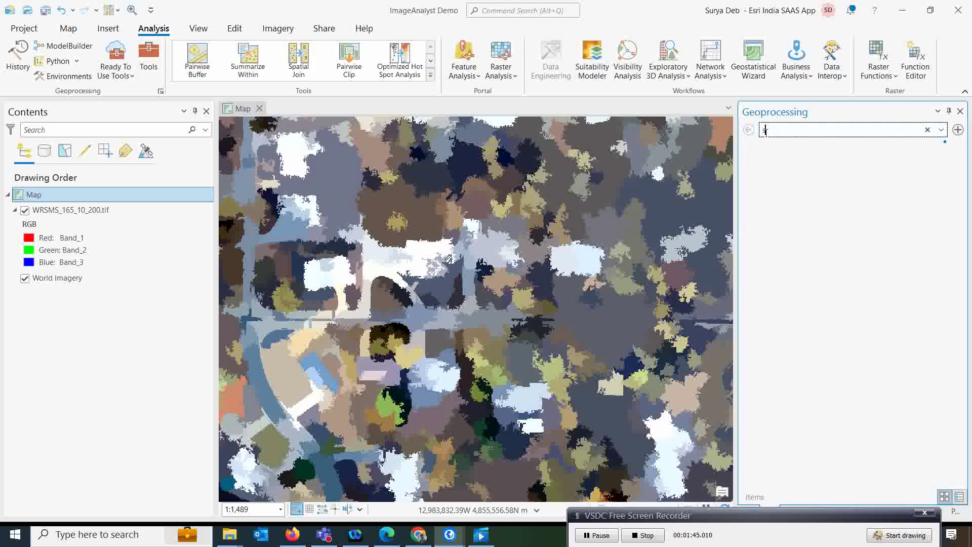
text(ppport)
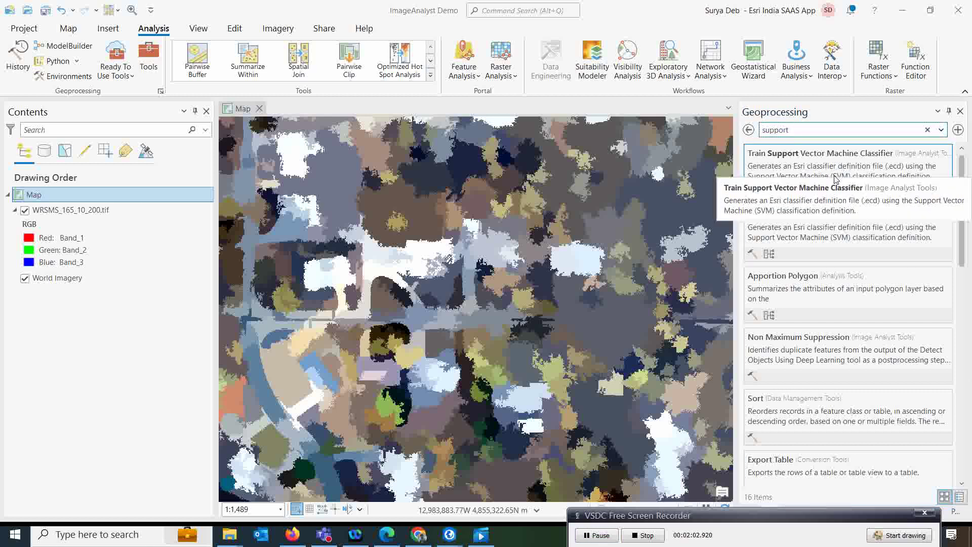
click(769, 193)
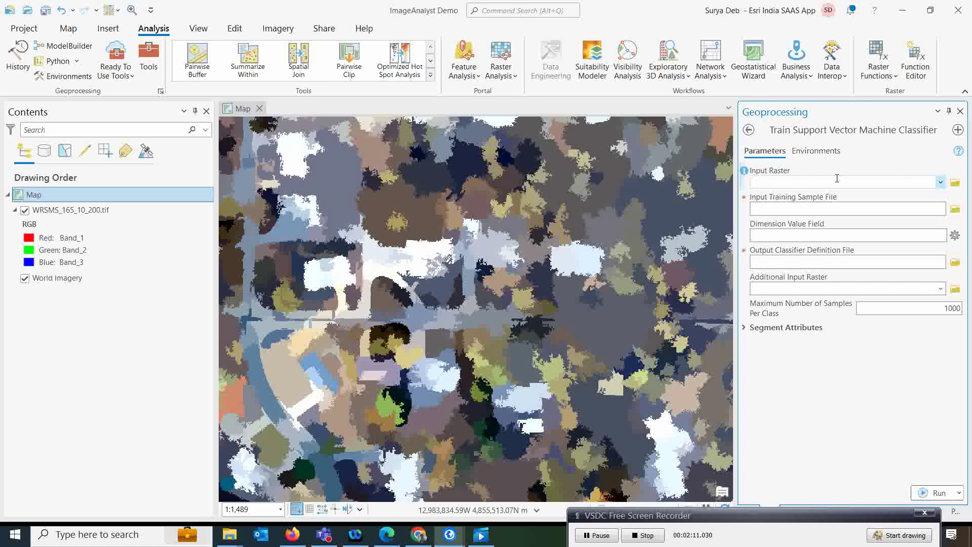
- Set the classifier training tool's input raster to WRSMS_165_10_200.tif
click(942, 183)
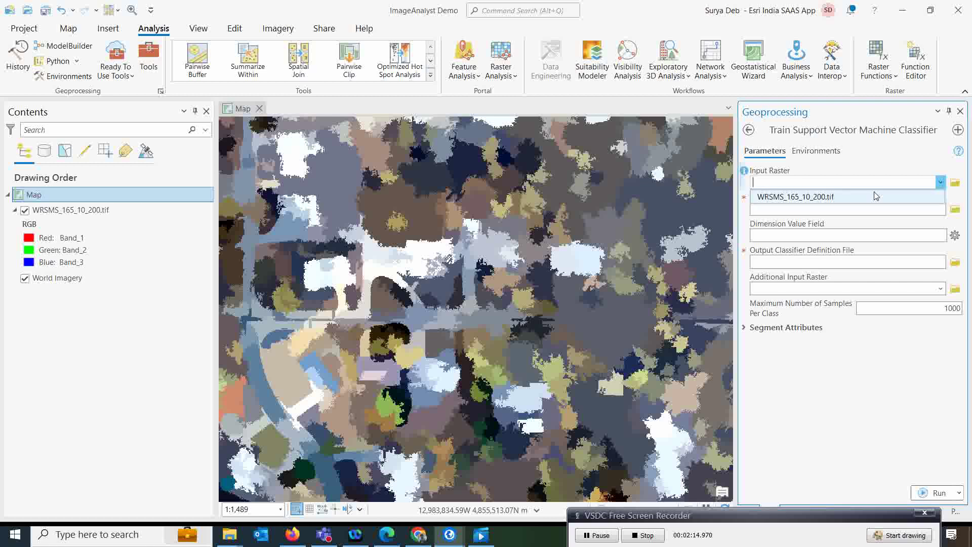
click(821, 195)
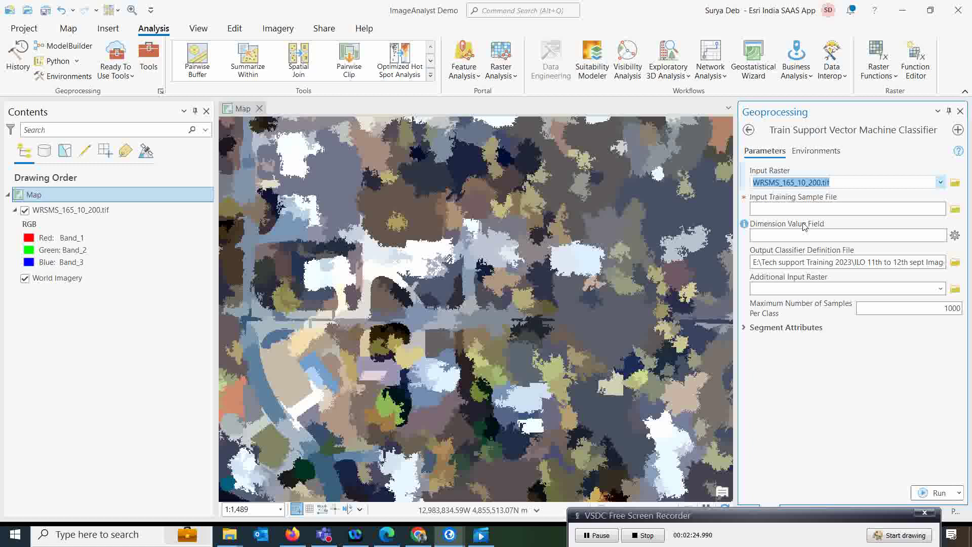
click(625, 521)
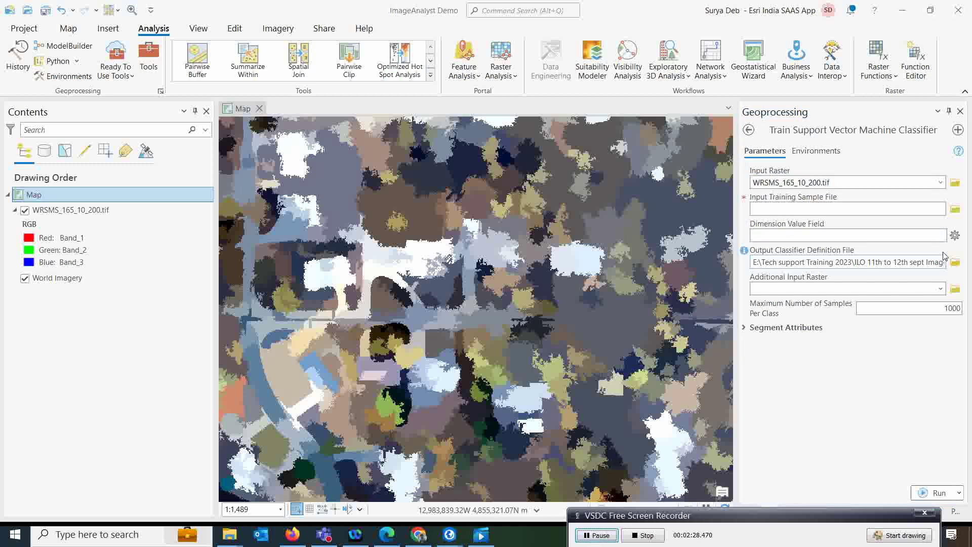
- Set the input training sample file to WFTrainingFinal from Classification.gdb in the IMAP Data\Databases folder
click(956, 209)
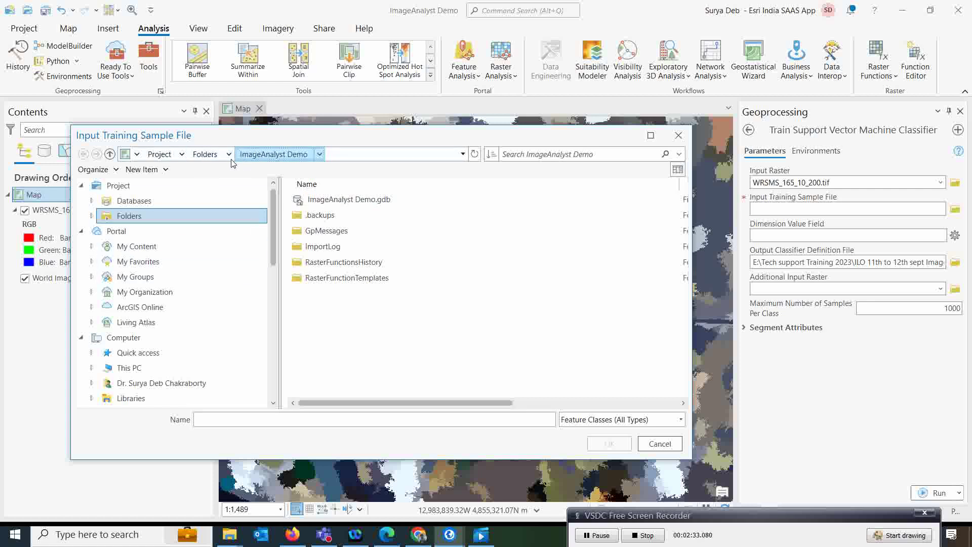
click(205, 154)
double_click(314, 230)
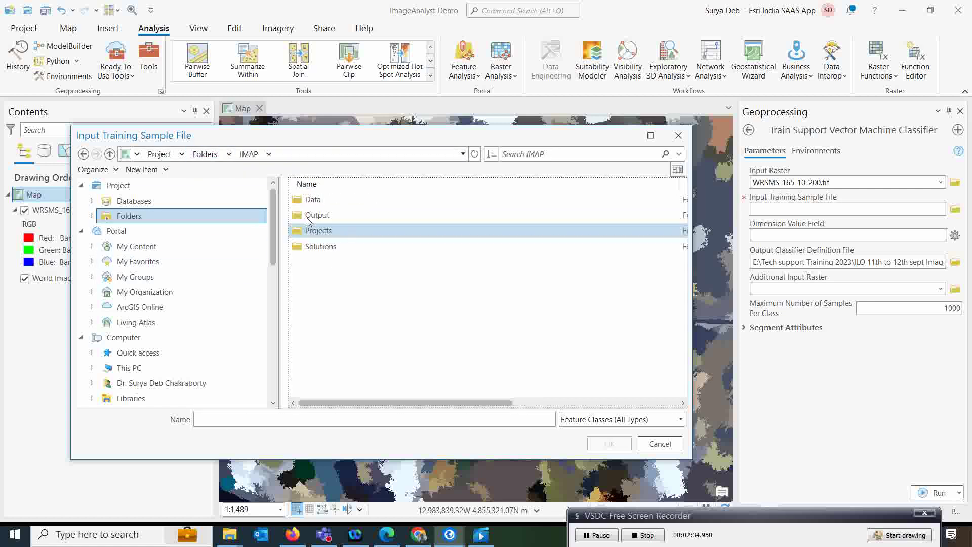
double_click(313, 200)
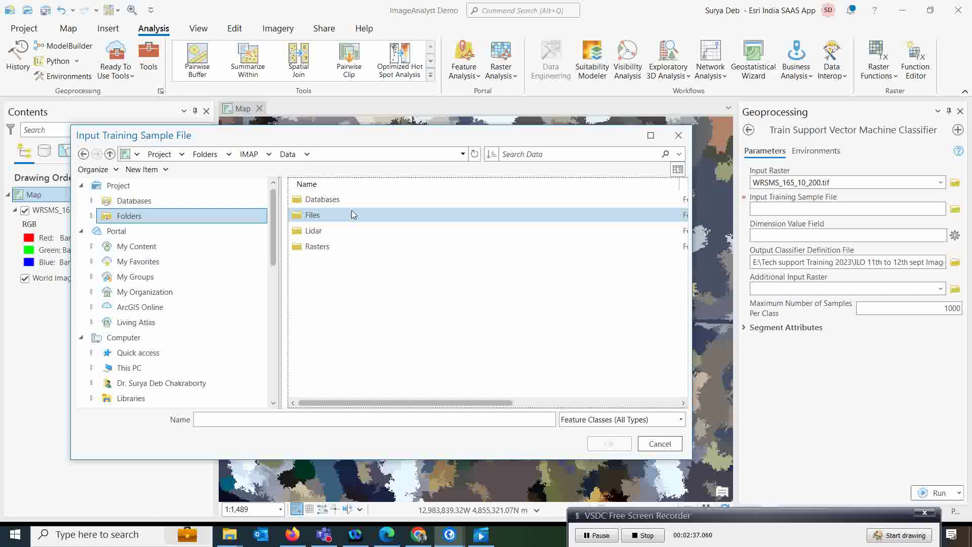
double_click(340, 202)
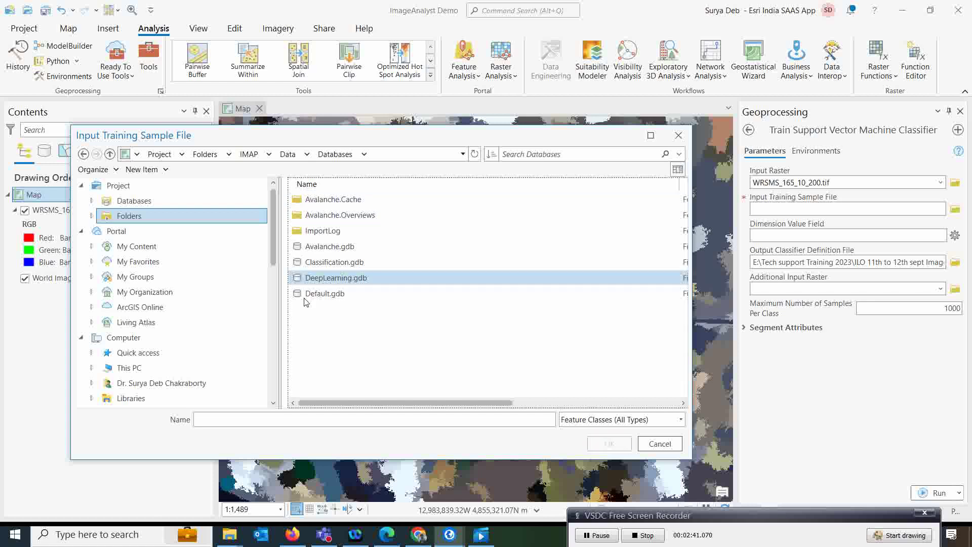
double_click(311, 262)
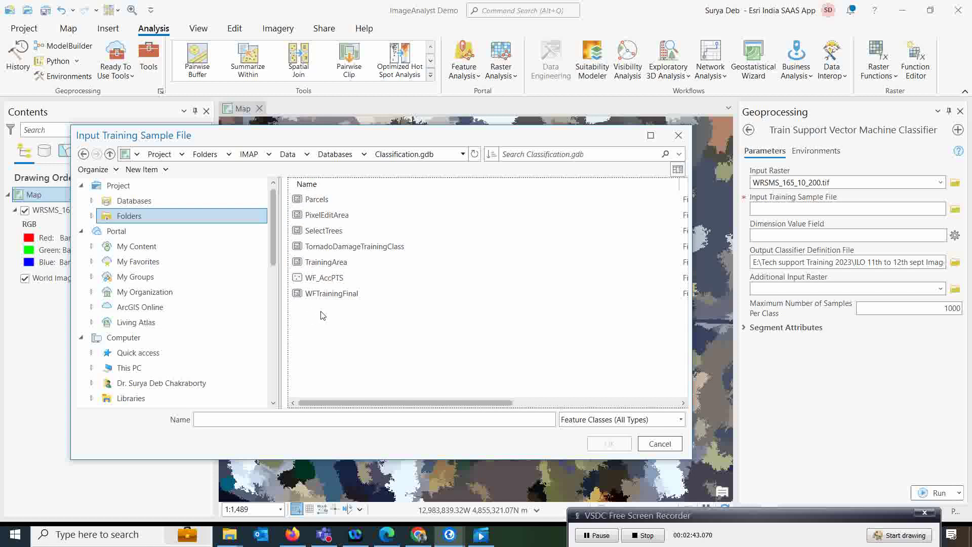
click(319, 297)
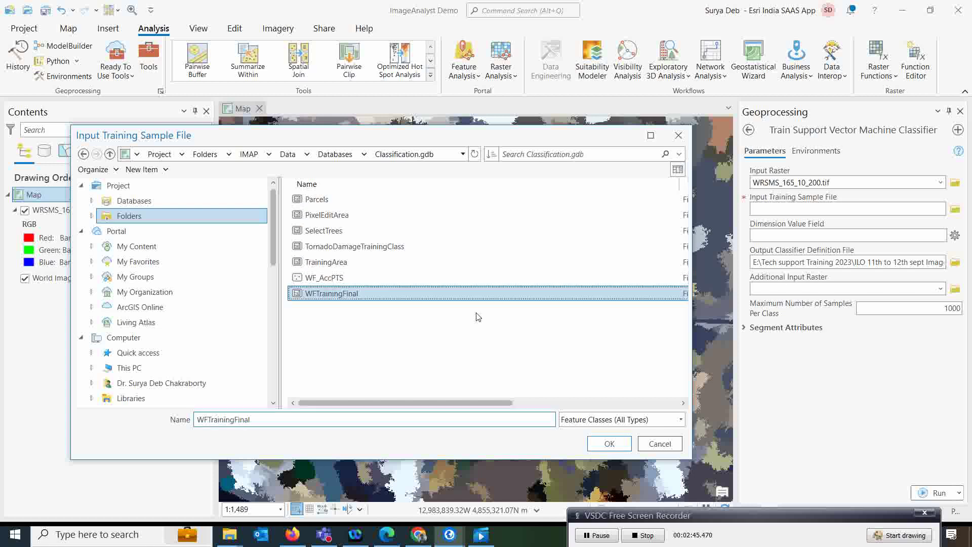
click(609, 444)
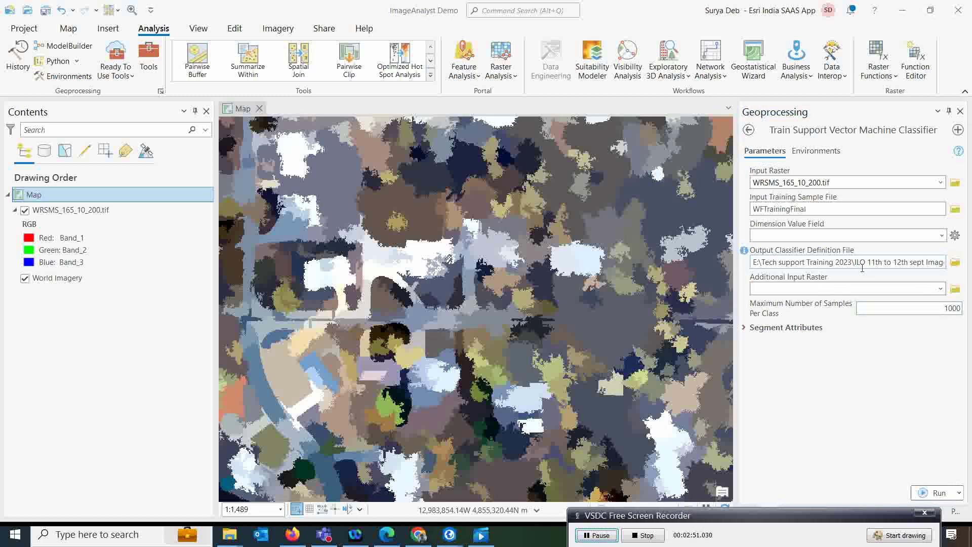
- Set the output classifier definition file to WF2_Final.ecd in the IMAP Output folder
click(956, 263)
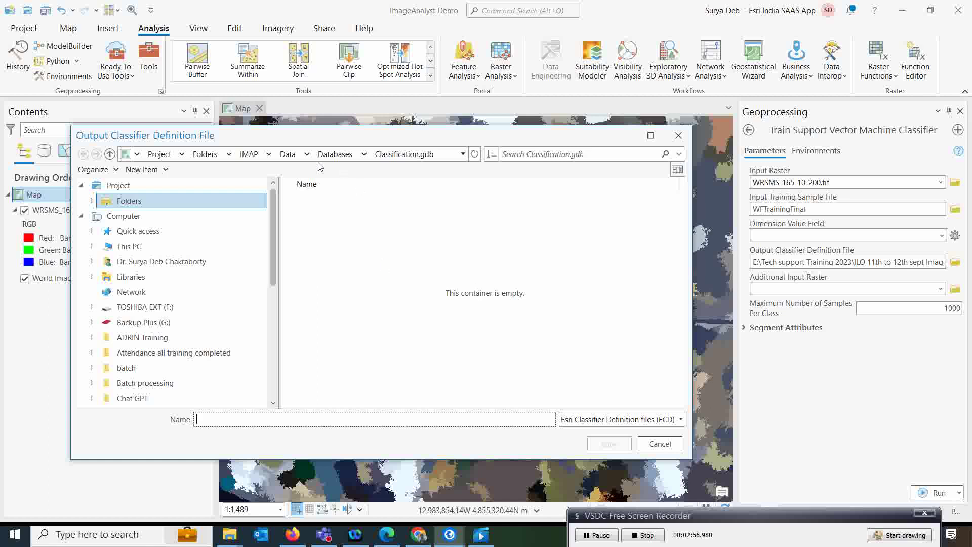
click(288, 154)
key(alt+Up)
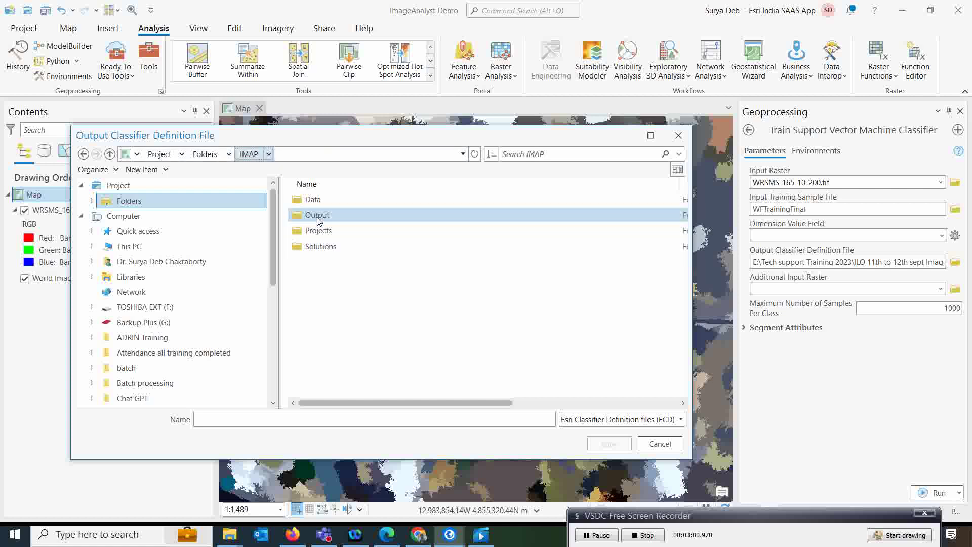
double_click(318, 218)
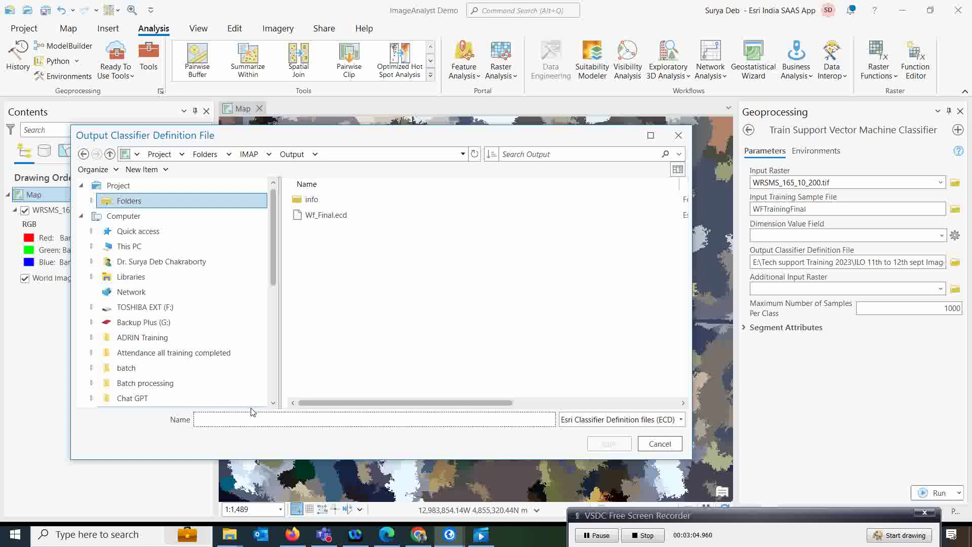
text(W)
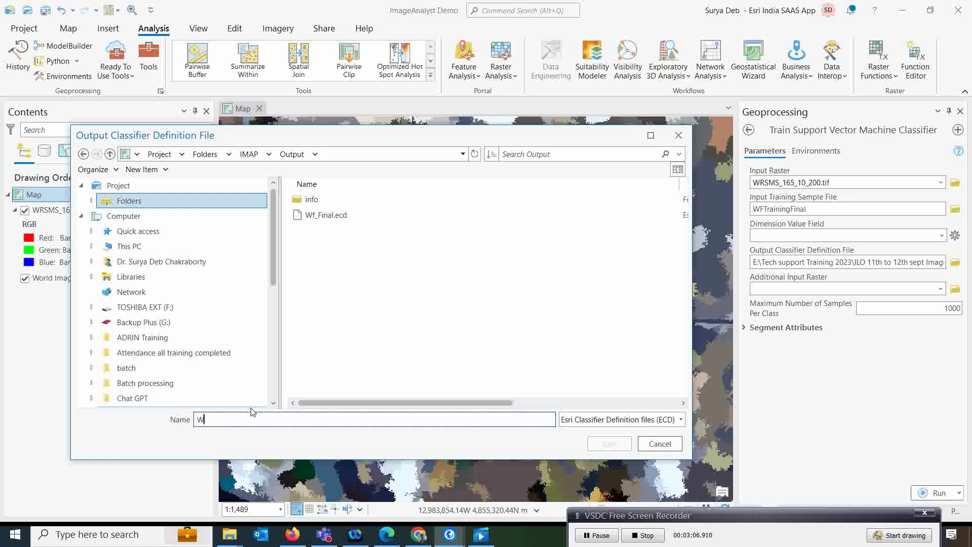
text(F2_Final)
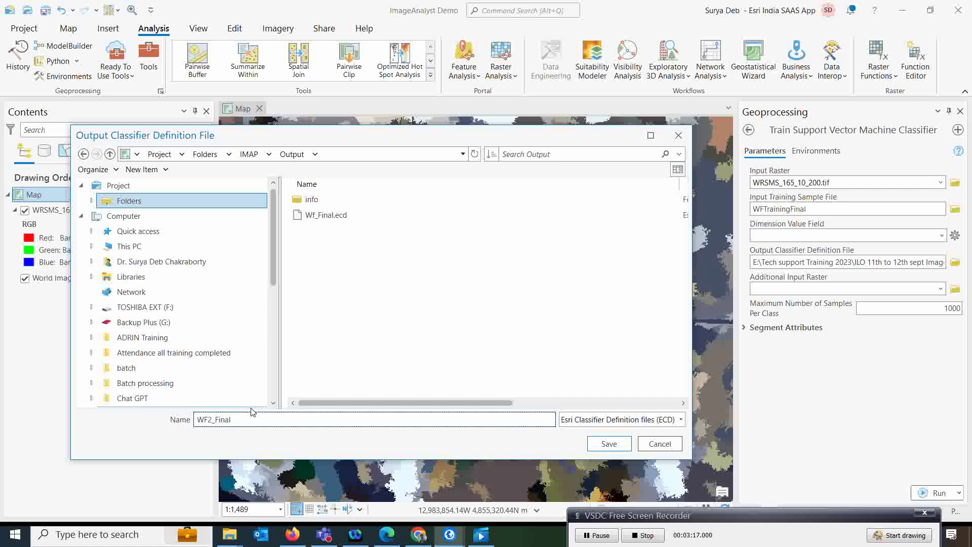
text(.ecd)
click(608, 444)
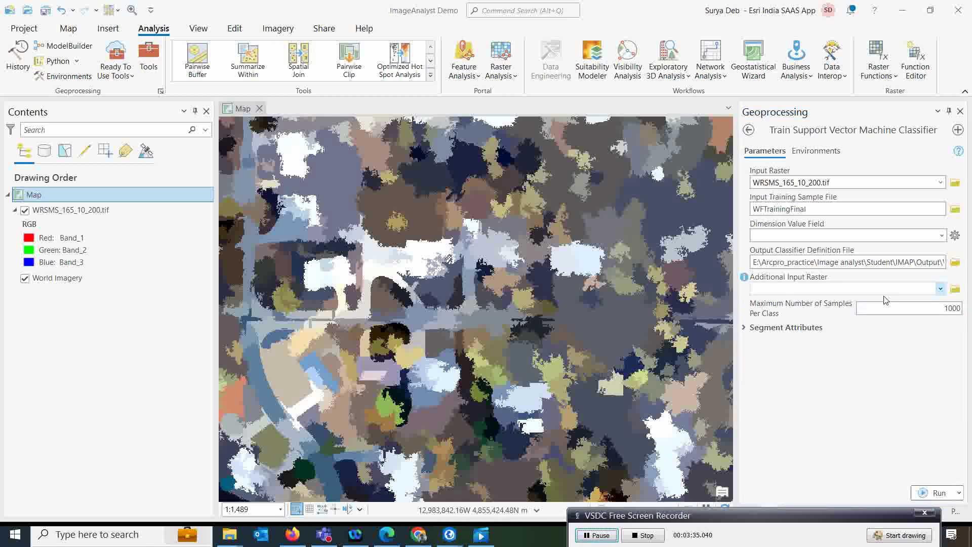
- Set the maximum number of samples per class to 0 and use all segment attributes
double_click(928, 309)
text(0)
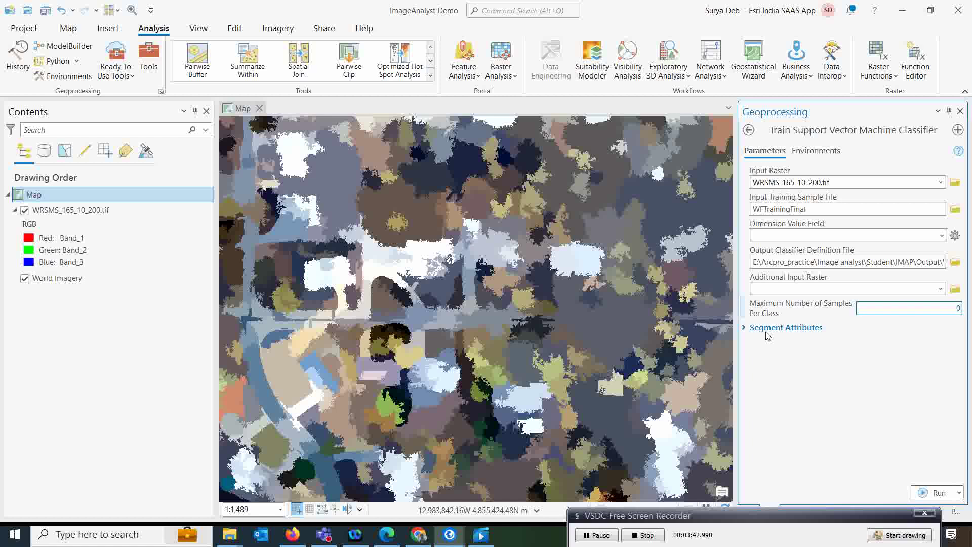
click(745, 329)
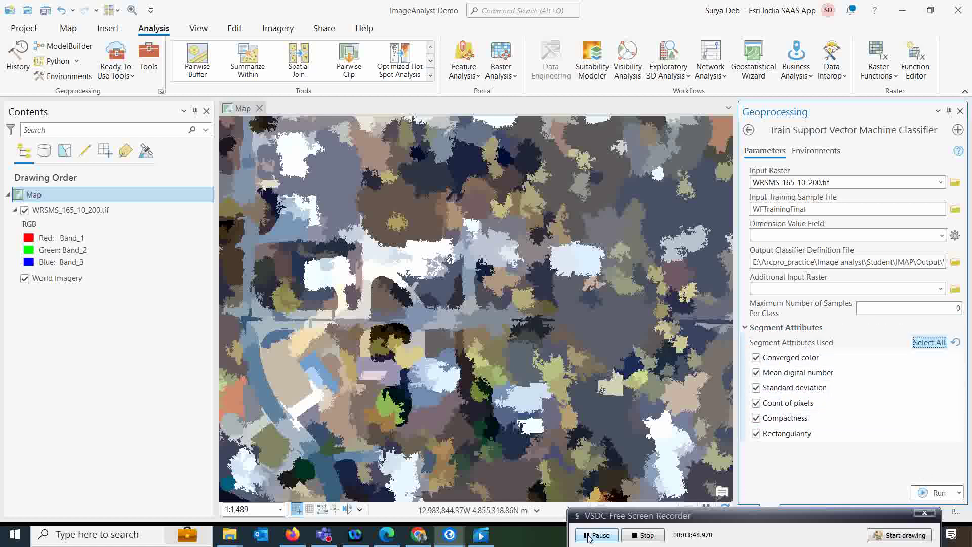
- Run the Train Support Vector Machine Classifier tool and open its run details
click(924, 493)
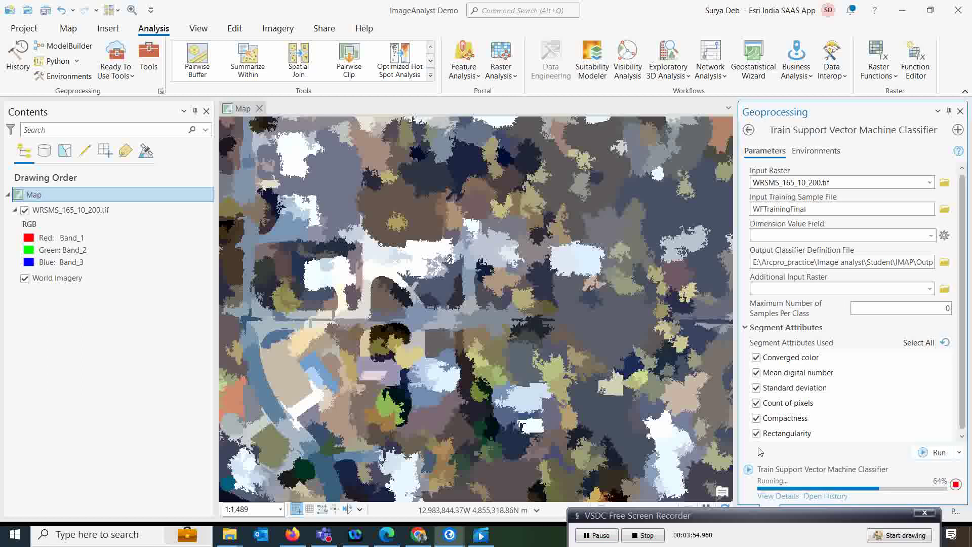
click(789, 496)
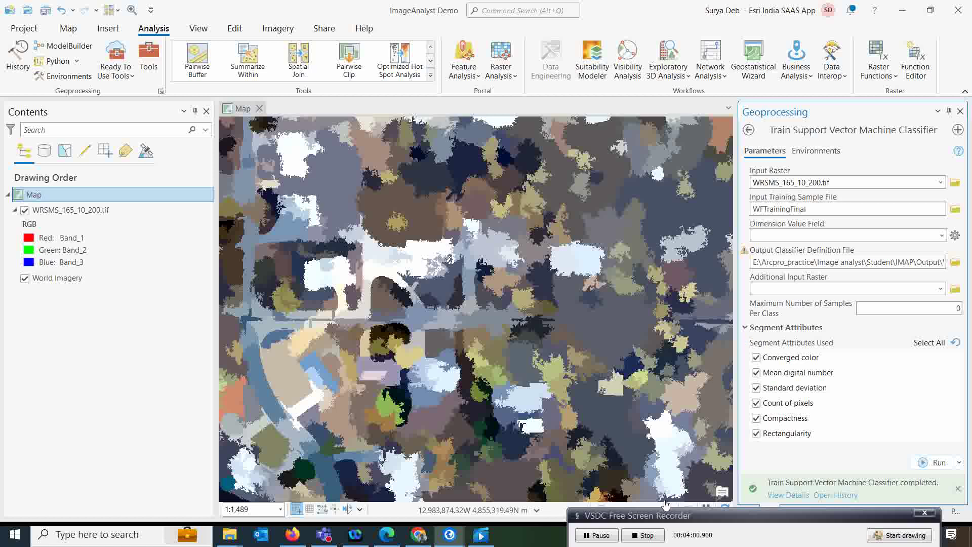
click(591, 536)
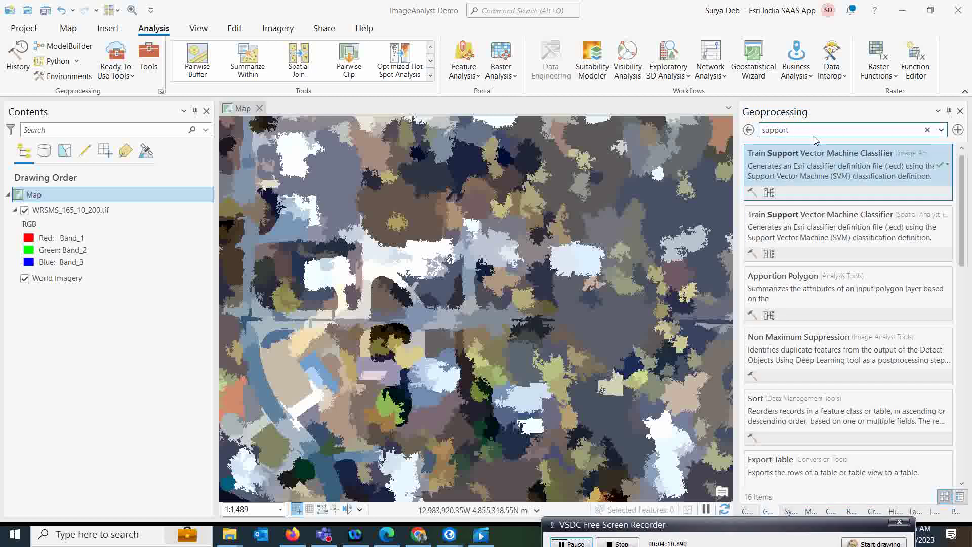
- Search the geoprocessing tools for "class" in place of the previous search
click(928, 129)
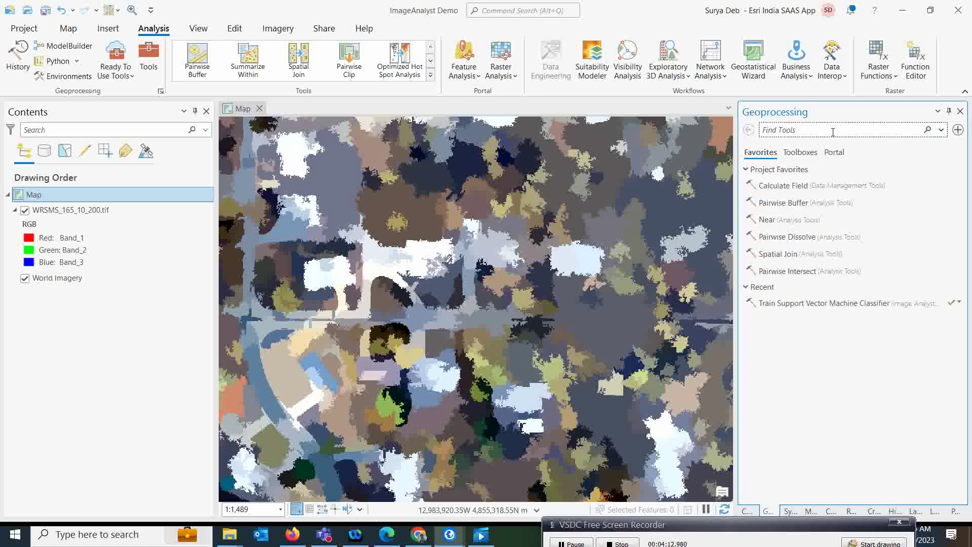
text(class)
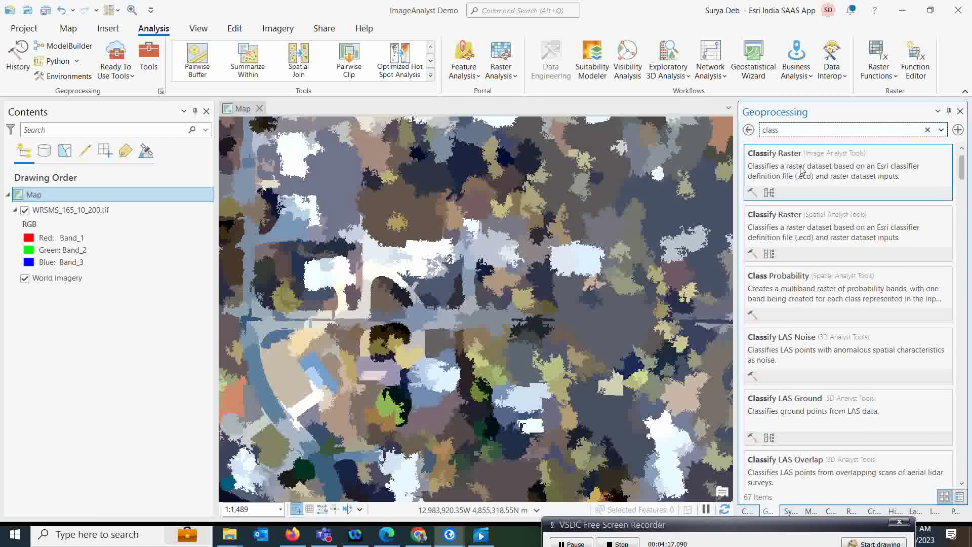
click(278, 30)
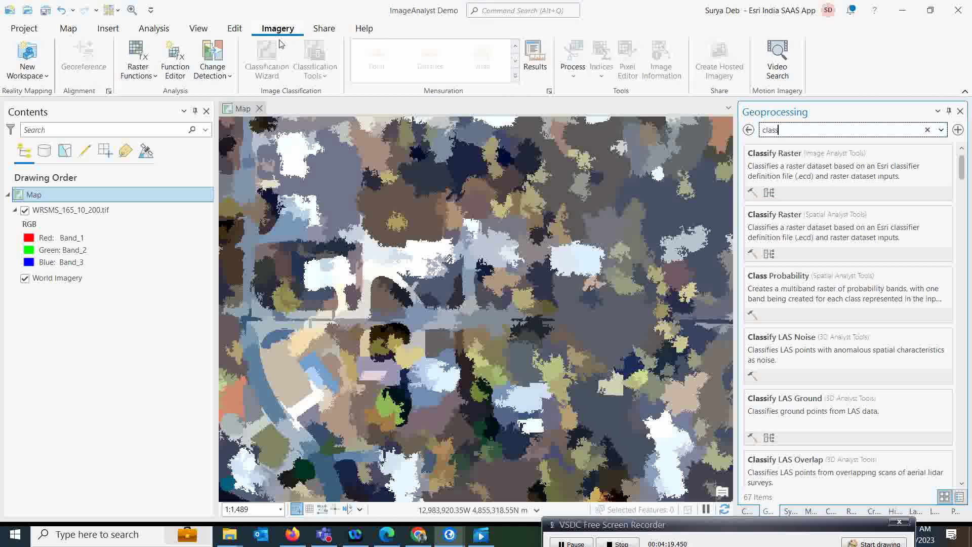
click(81, 210)
click(311, 75)
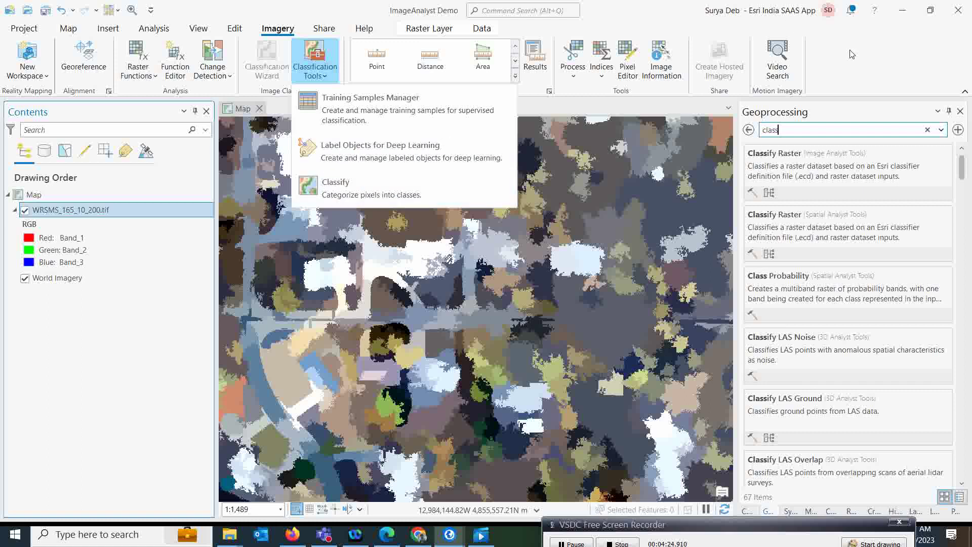
- Open the Image Analyst version of Classify Raster and set its input raster to WRSMS_165_10_200.tif
click(856, 157)
click(791, 170)
click(783, 184)
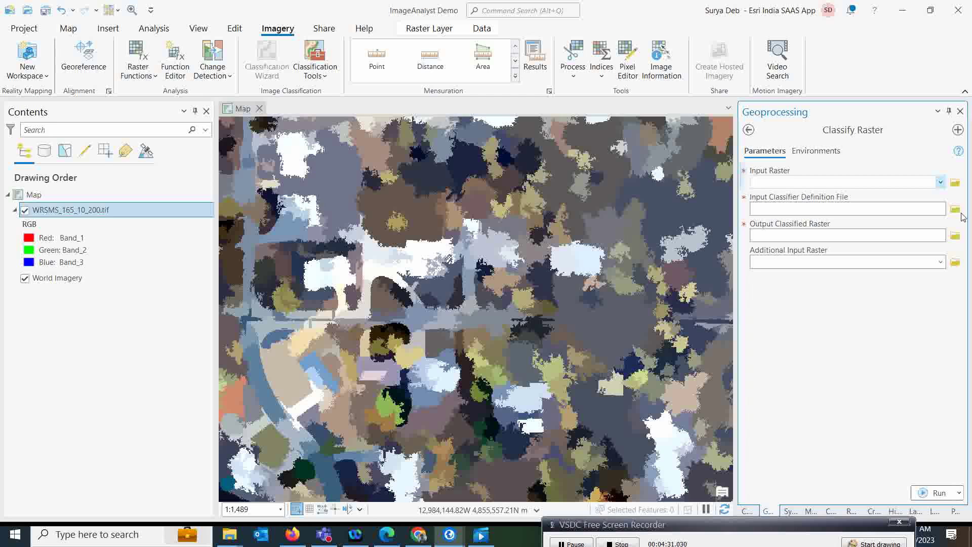
click(941, 182)
click(812, 199)
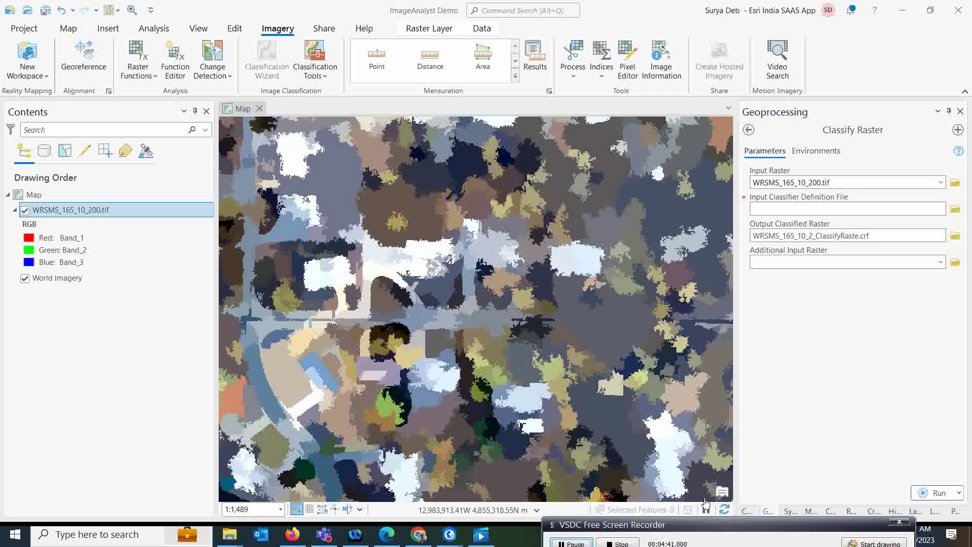
- Classify the raster with WF2_Final.ecd from the IMAP Output folder, naming the output 2WRSMS_165_10_2_ClassifyRaste.crf
click(956, 210)
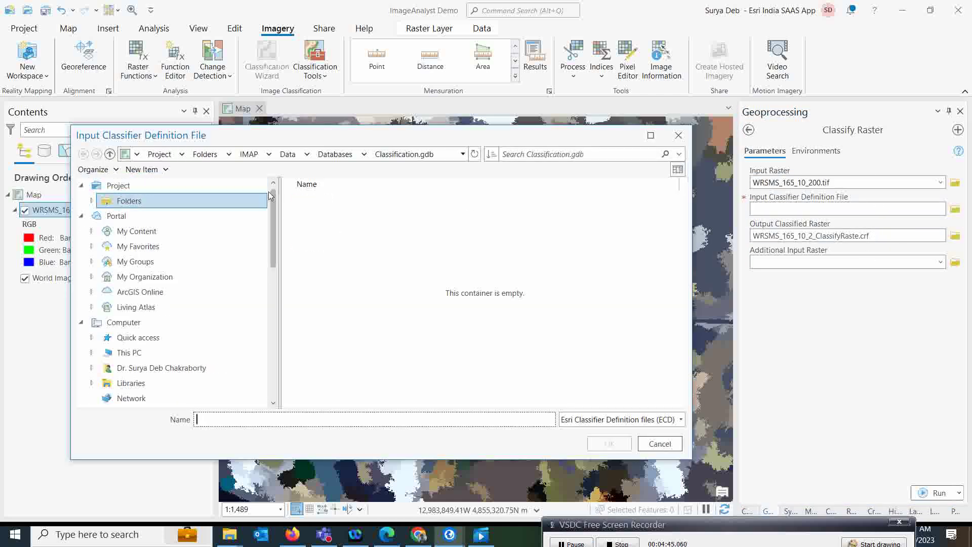
click(248, 153)
double_click(314, 216)
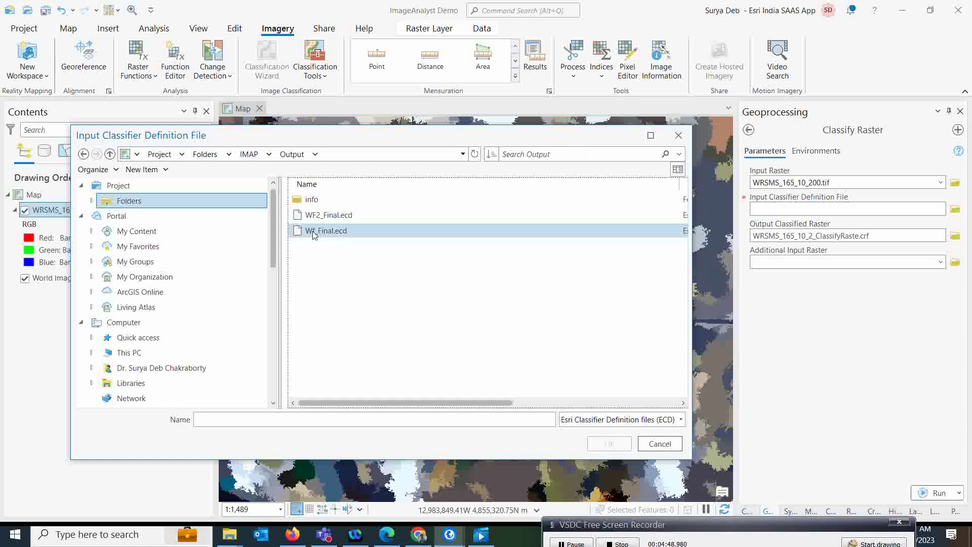
click(318, 214)
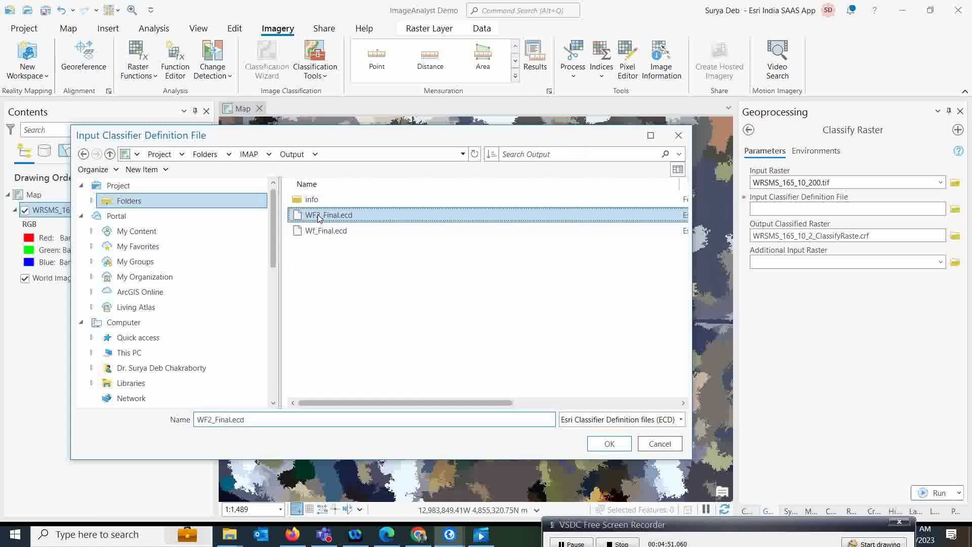
click(607, 444)
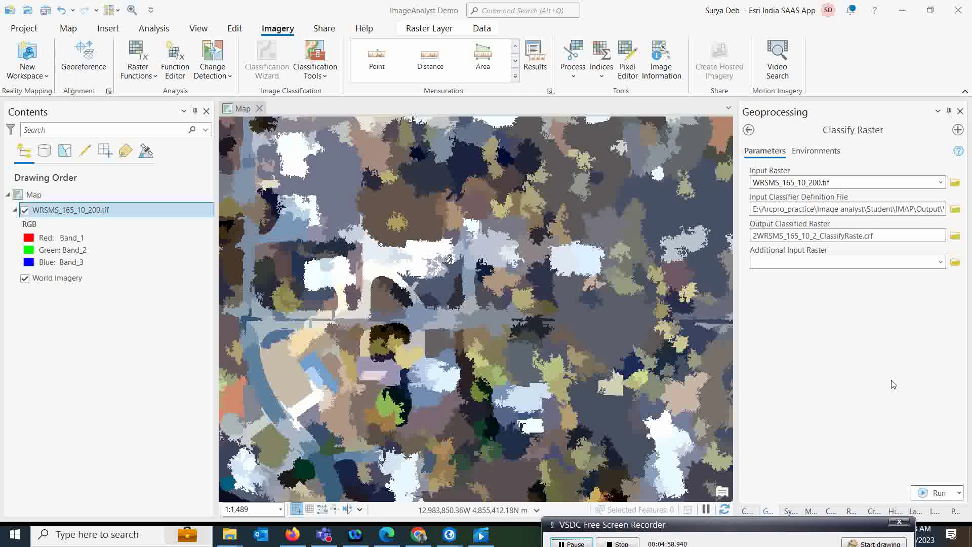
click(927, 493)
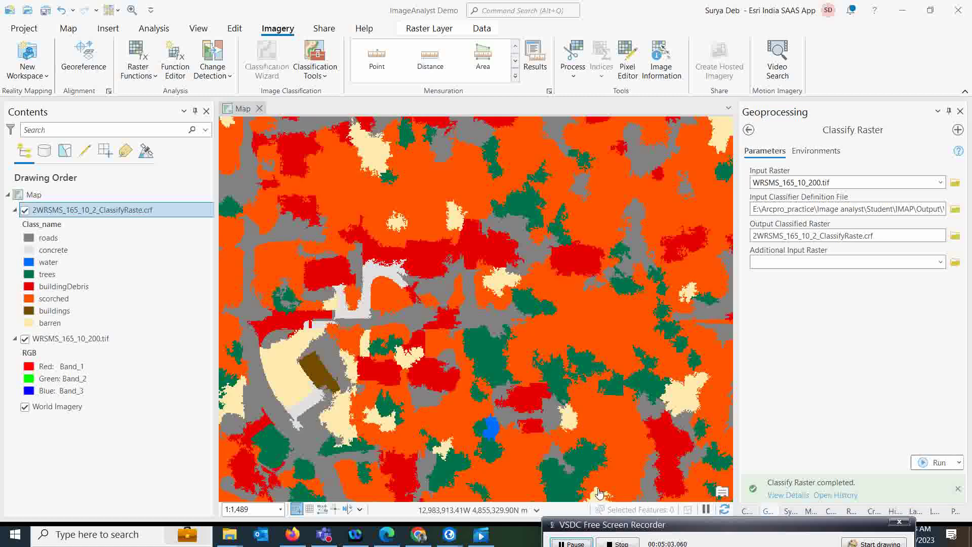
scroll(455, 294, down, 2)
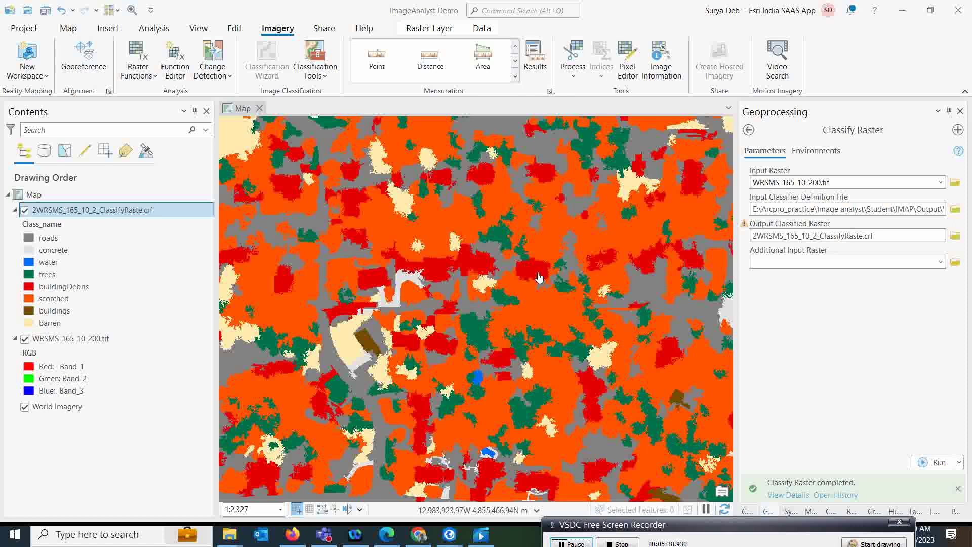
- Search the geoprocessing tools for "extract att" and open the Extract by Attributes tool
click(748, 130)
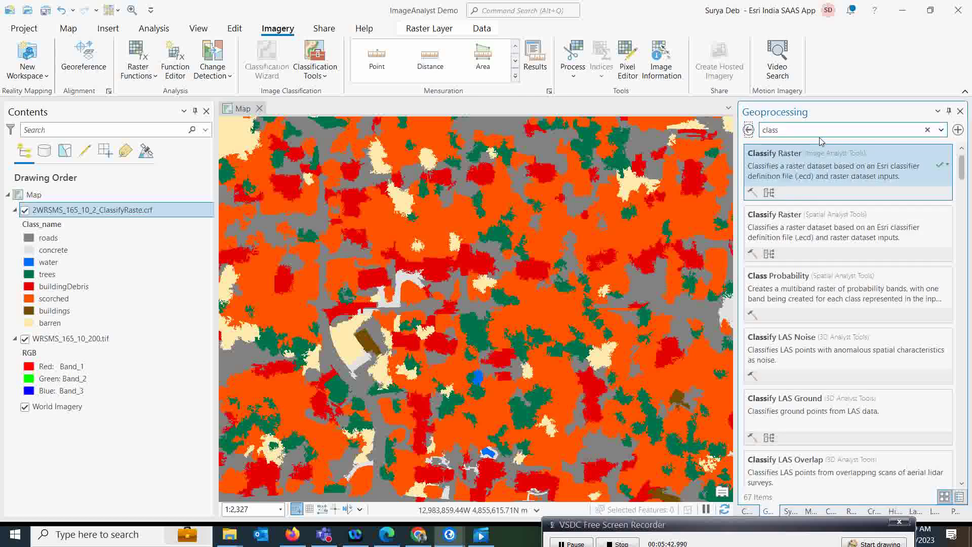
click(928, 130)
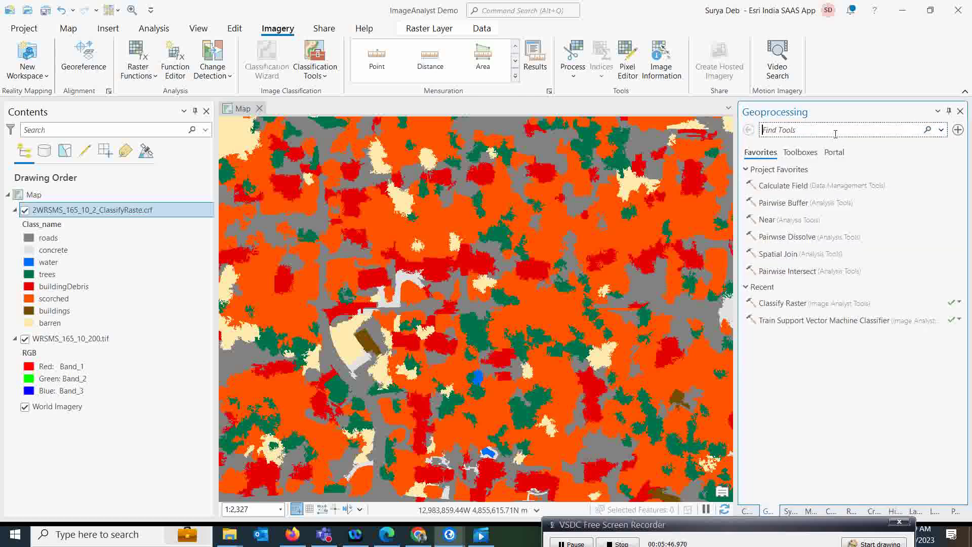
text(extr)
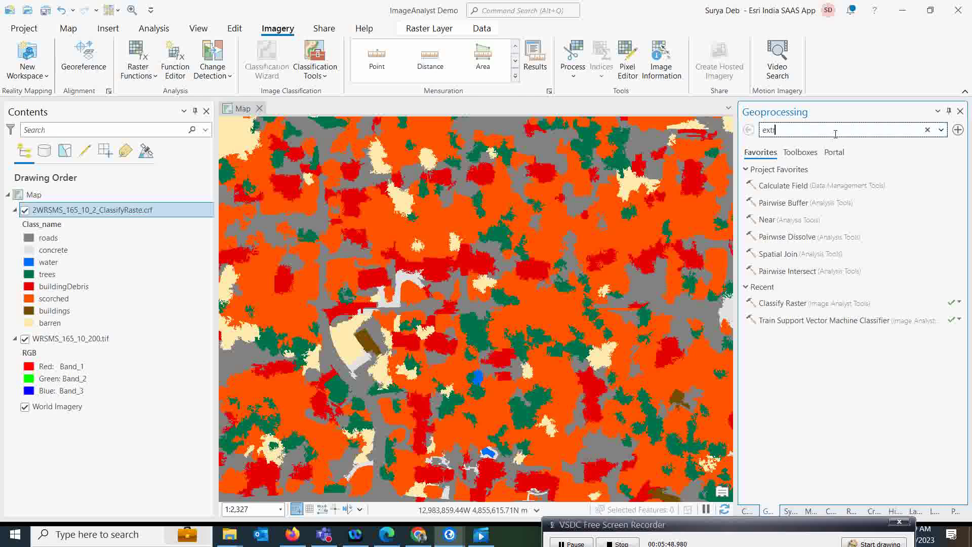
text(act att)
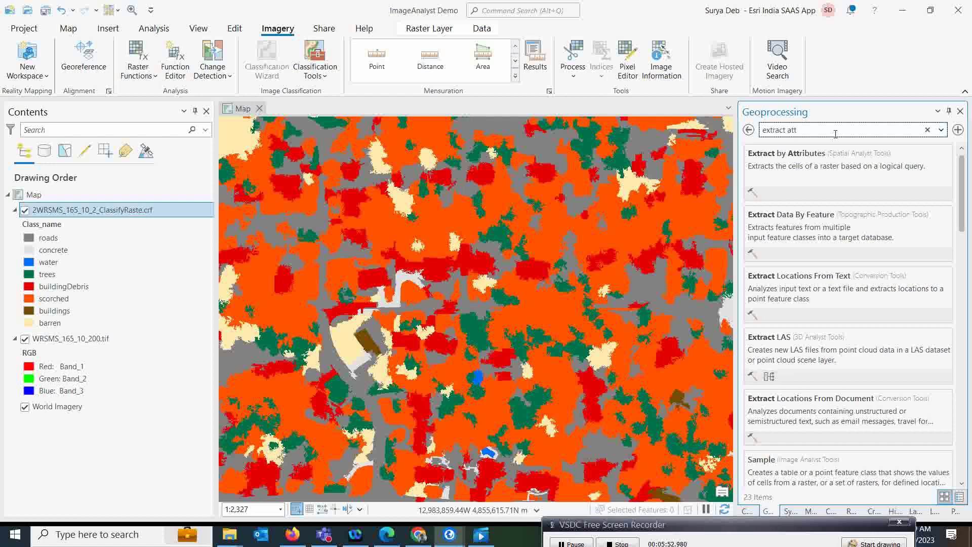
click(824, 169)
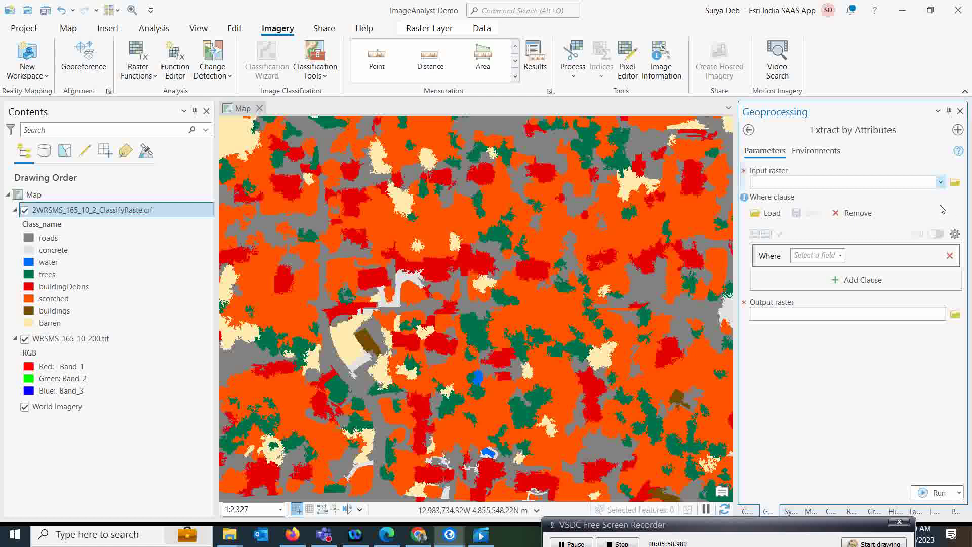
- Extract the cells of 2WRSMS_165_10_2_ClassifyRaste.crf where Class_name is equal to buildingDebris
click(942, 183)
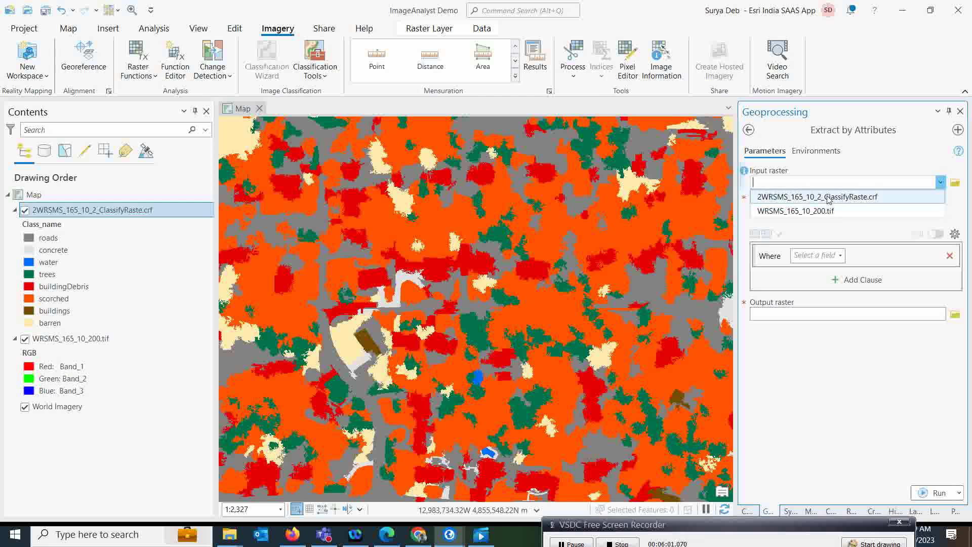
click(831, 197)
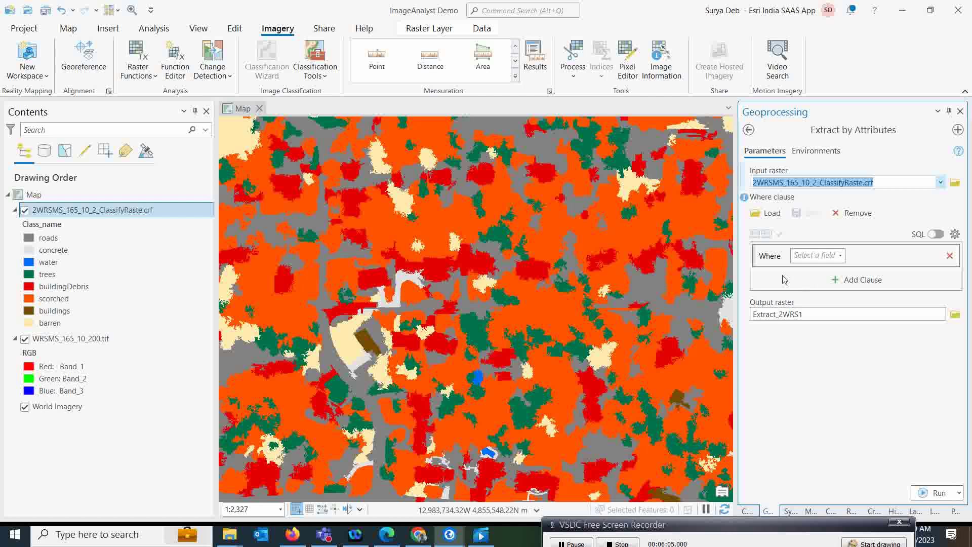
click(843, 258)
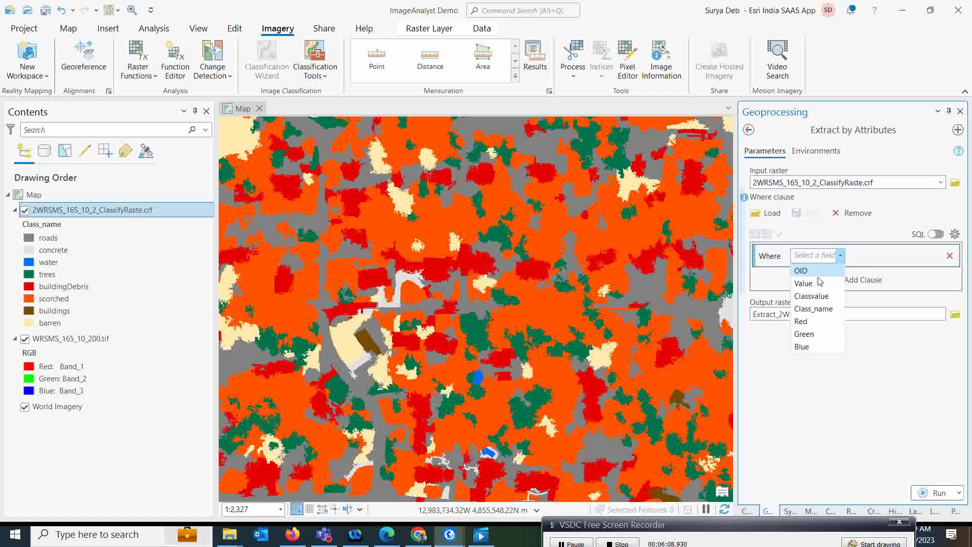
click(816, 310)
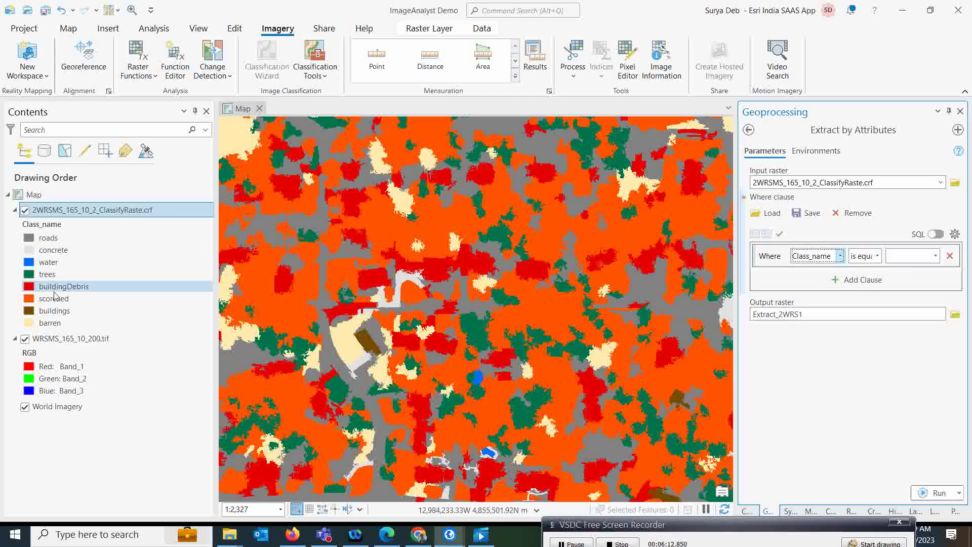
click(936, 257)
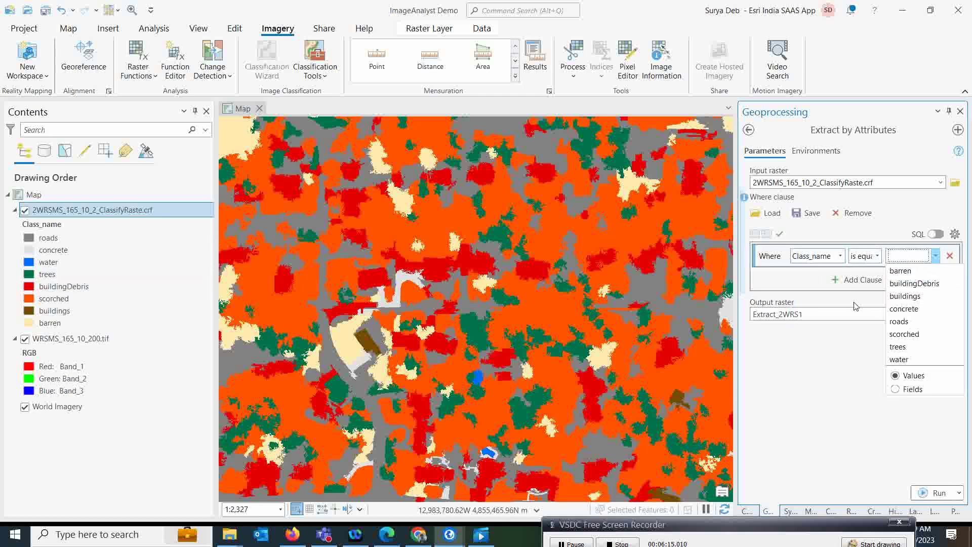
click(917, 288)
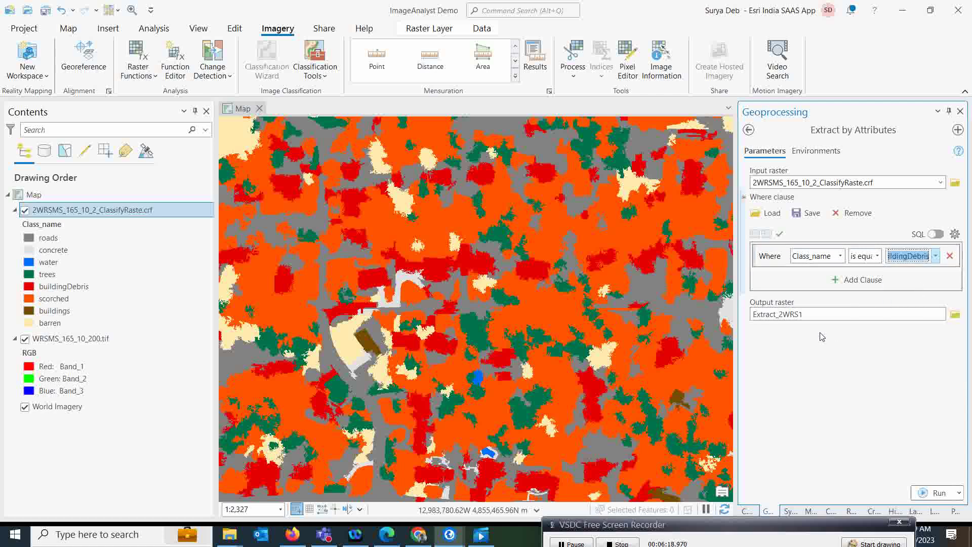
click(925, 494)
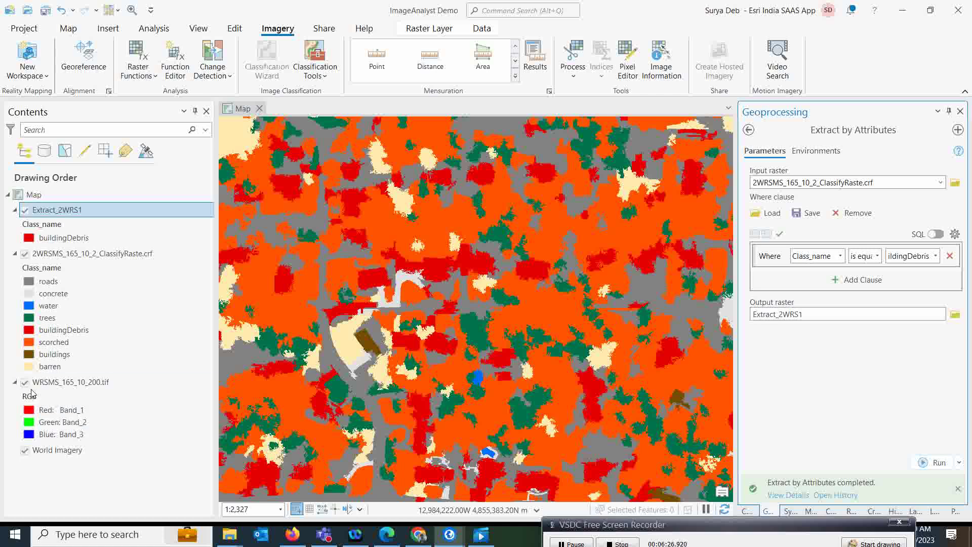
- Hide World Imagery, the classified raster and WRSMS_165_10_200.tif, leaving only the extracted buildingDebris layer displayed
click(25, 449)
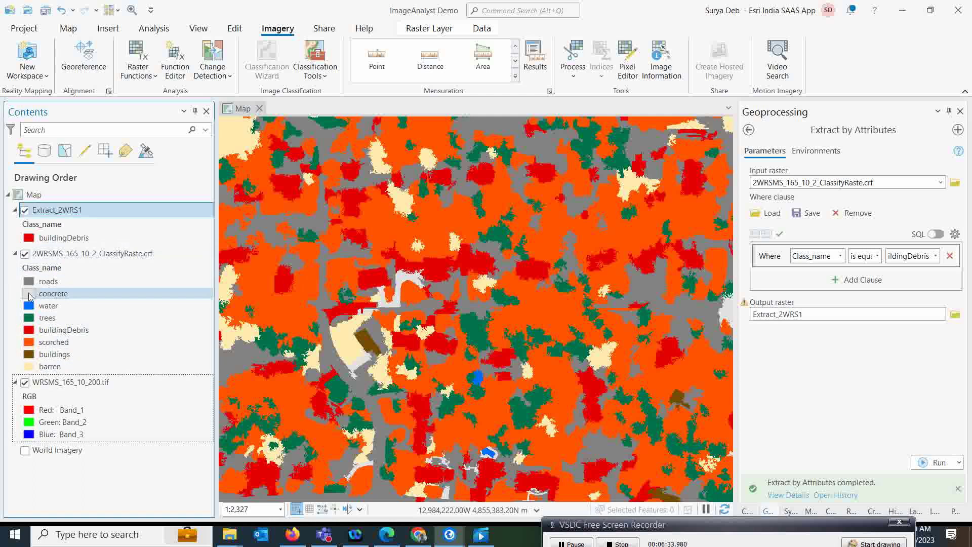
click(25, 254)
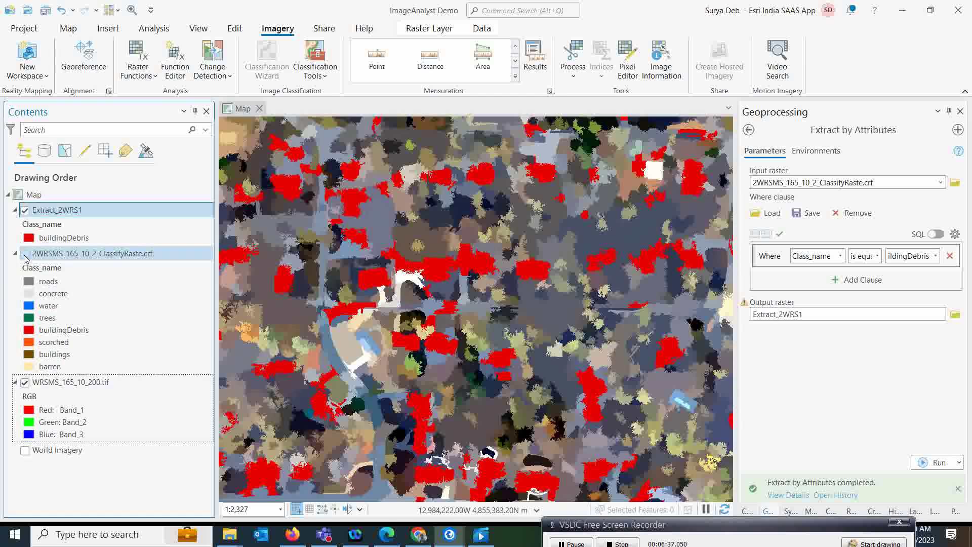
click(25, 382)
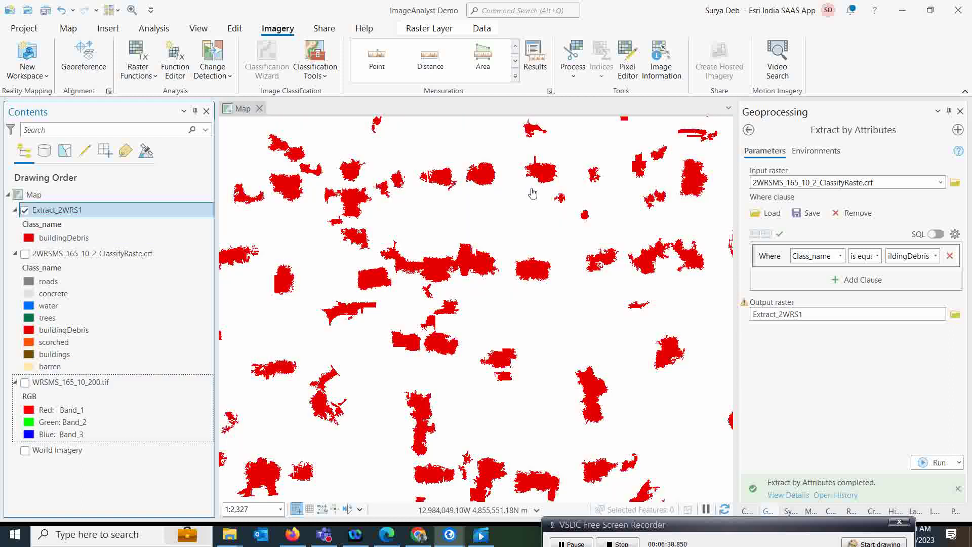
scroll(507, 317, down, 2)
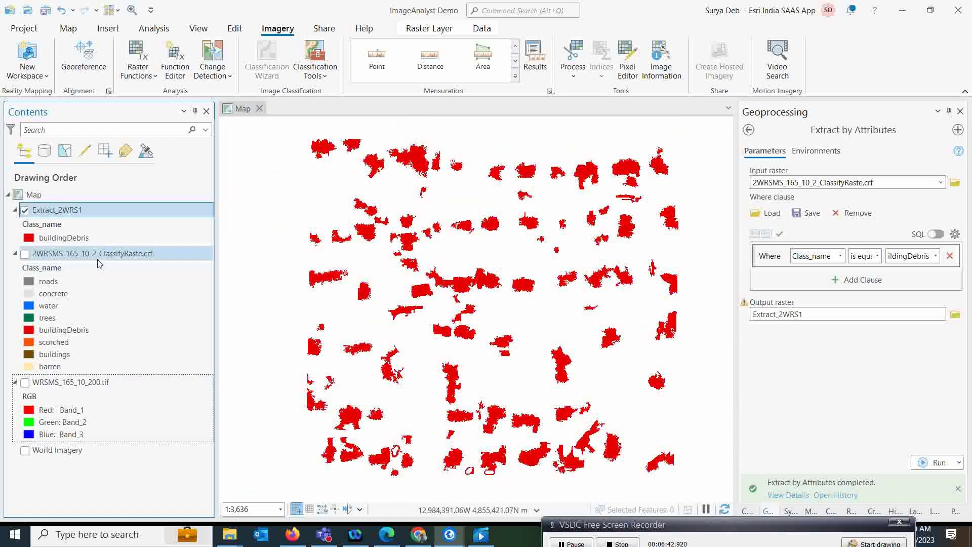
- Briefly display the classified raster, hide it again, and show WRSMS_165_10_200.tif beneath the extracted debris layer
click(24, 254)
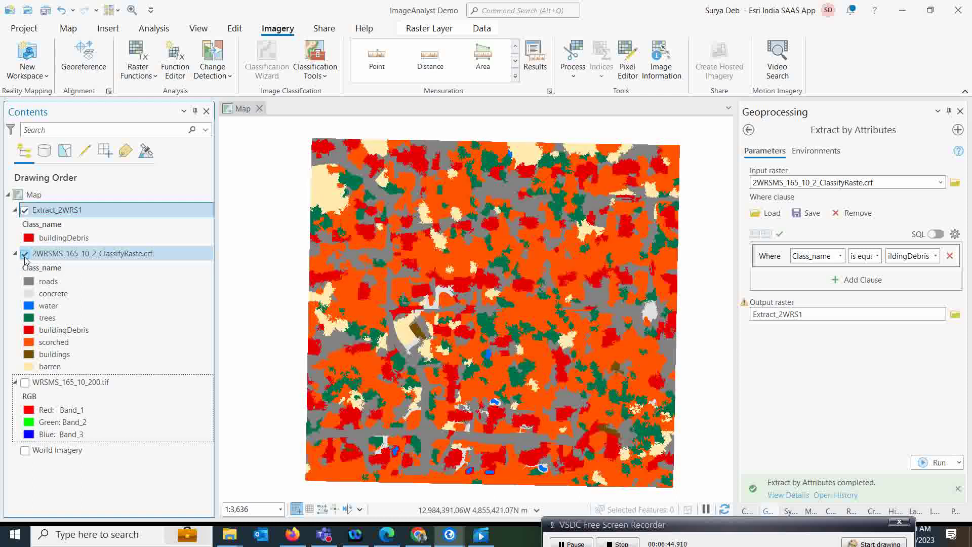
click(25, 254)
click(25, 383)
click(25, 383)
click(25, 383)
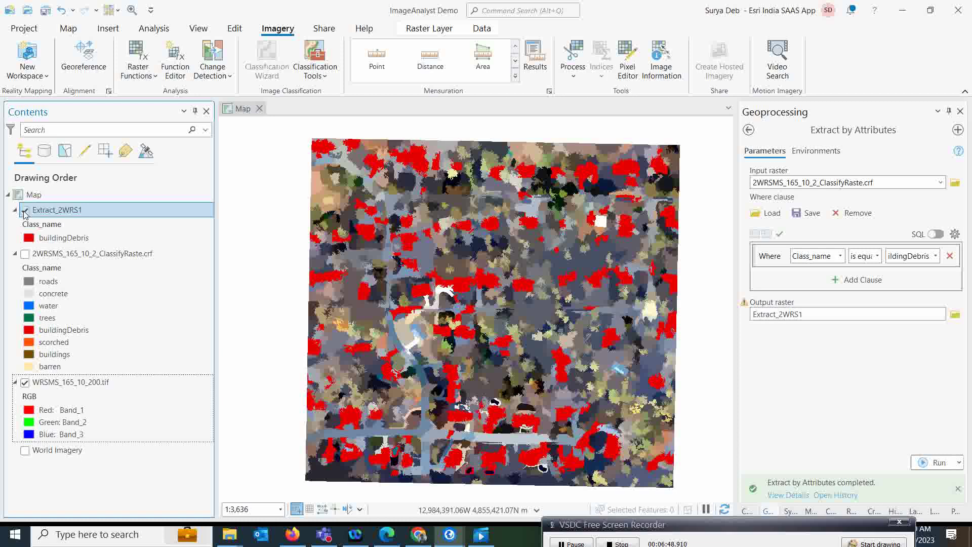
- Compare the extracted building debris with the segmented image by switching Extract_2WRS1 off and on
click(24, 210)
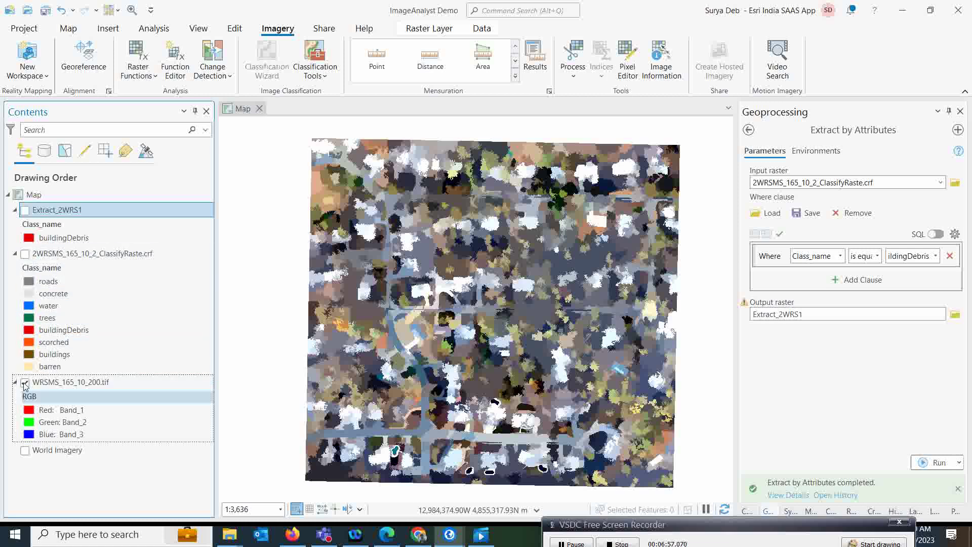
click(24, 211)
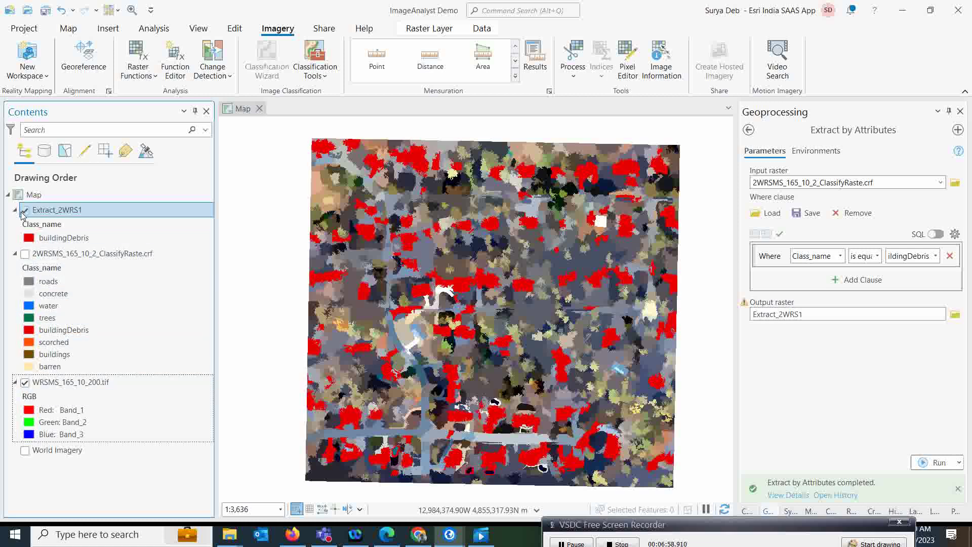
click(24, 211)
click(23, 211)
click(24, 211)
click(24, 211)
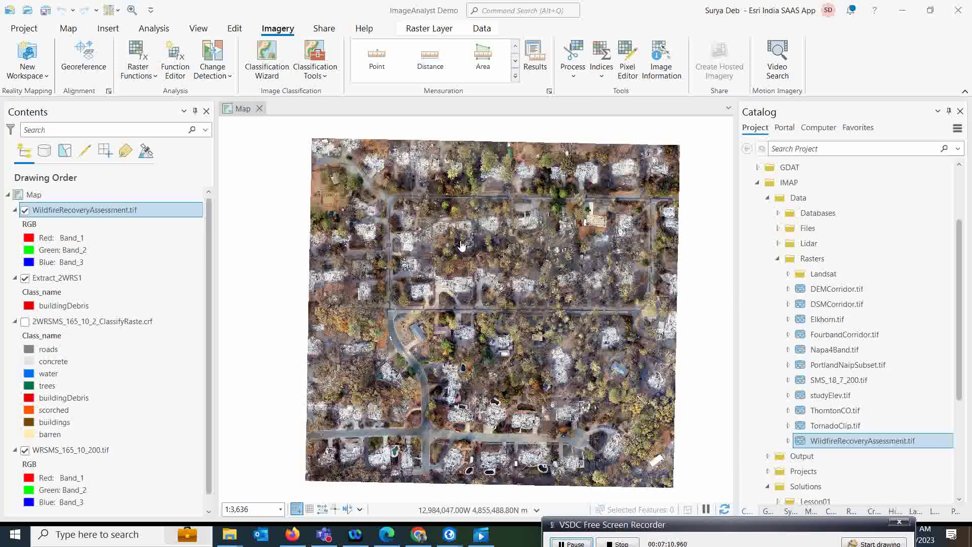
- Move Extract_2WRS1 above WildfireRecoveryAssessment.tif in the drawing order
drag(41, 279, 44, 207)
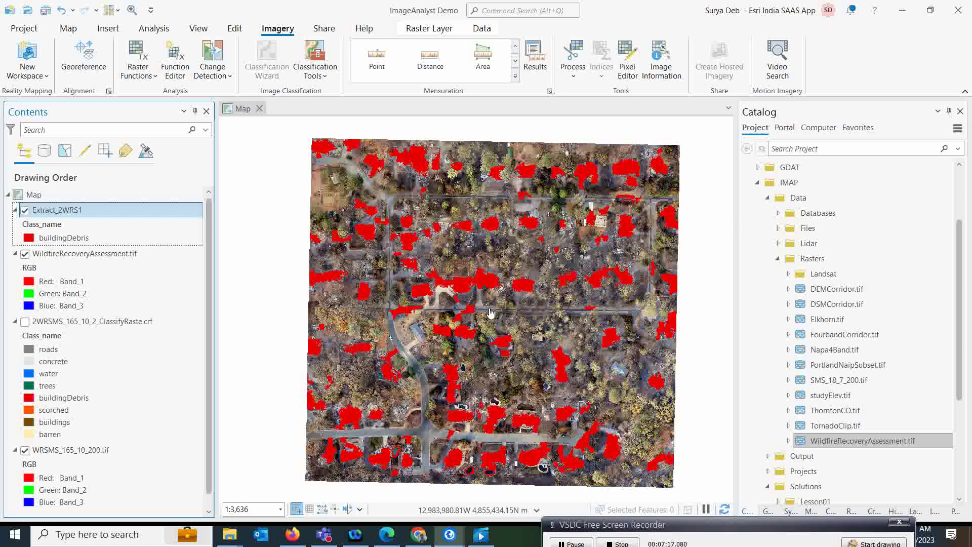
scroll(490, 313, up, 1)
scroll(490, 313, up, 2)
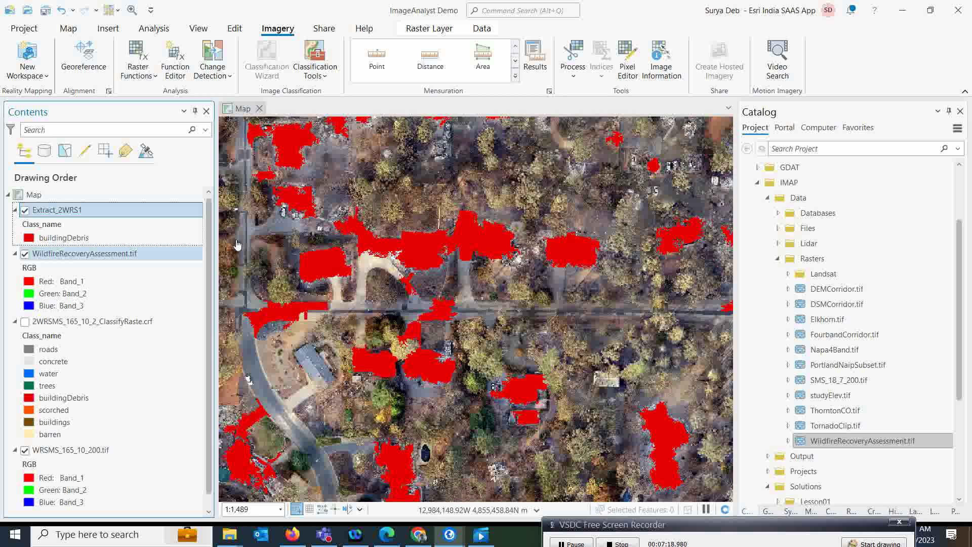
- Compare the extracted building debris with the WildfireRecoveryAssessment.tif imagery in several areas by repeatedly switching Extract_2WRS1 off and on
click(26, 215)
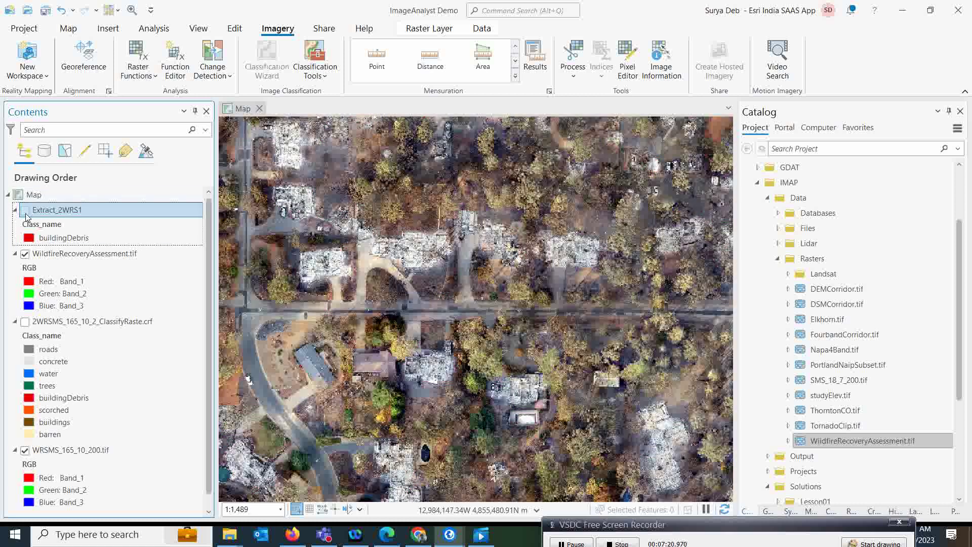
click(26, 213)
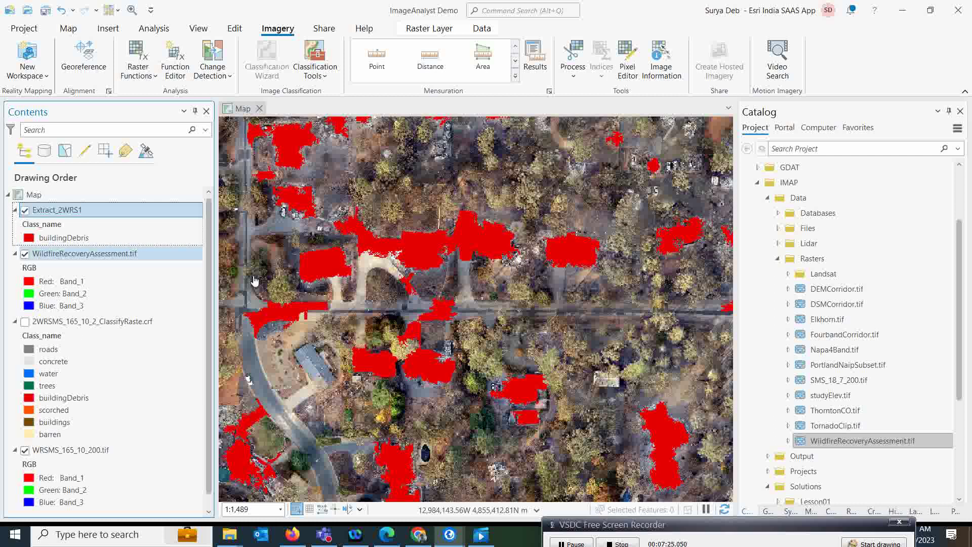
drag(658, 469, 580, 326)
click(26, 210)
click(26, 213)
click(26, 214)
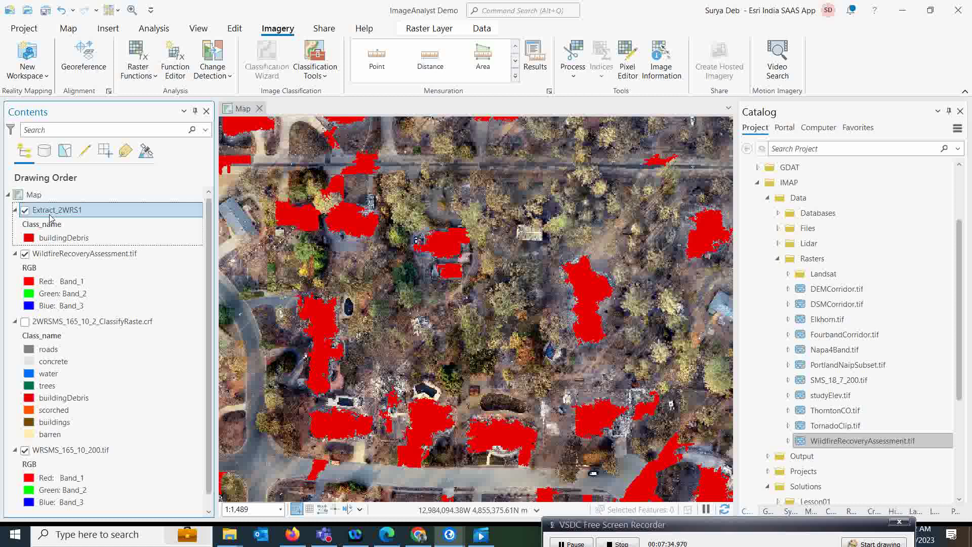
click(25, 213)
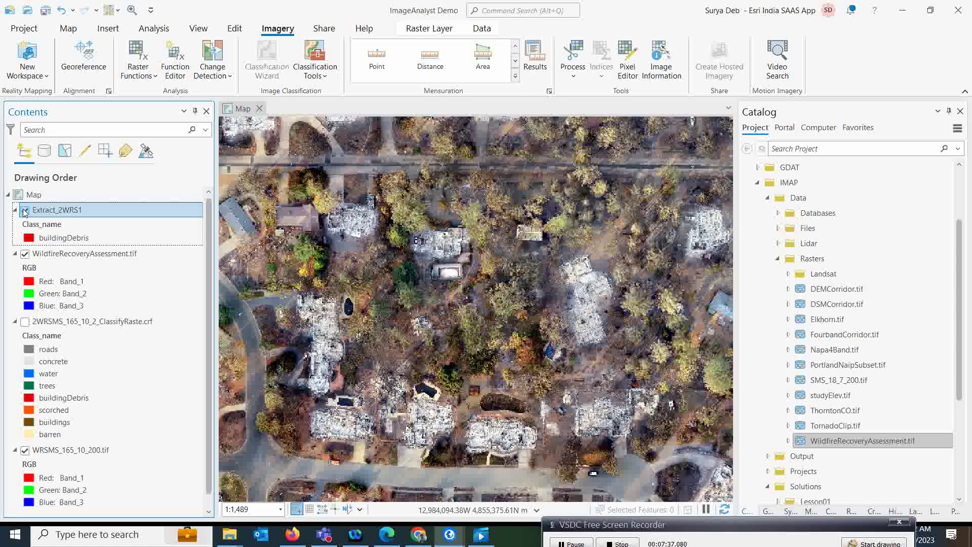
click(25, 211)
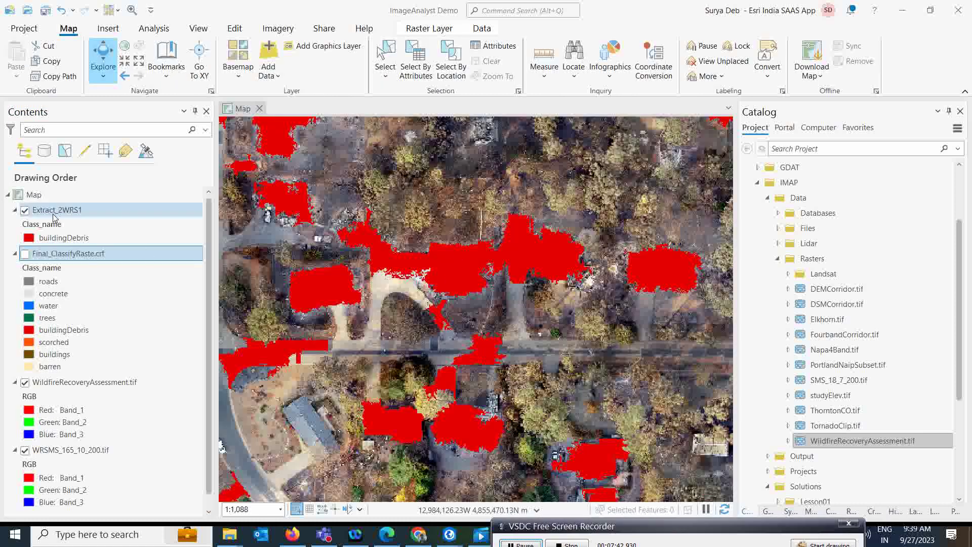
click(24, 211)
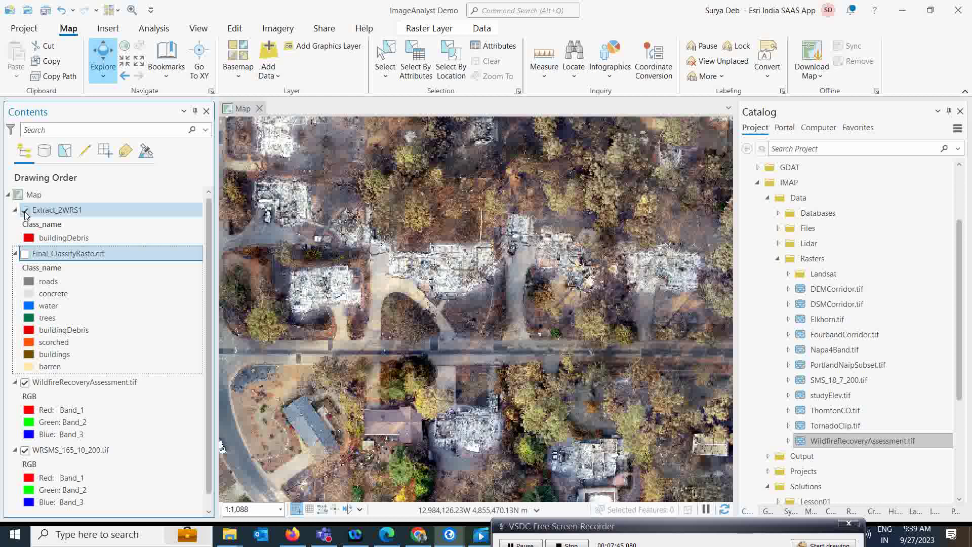
- Compare Extract_2WRS1 with the imagery once more, then hide it and display the Final_ClassifyRaste.crf layer
click(25, 210)
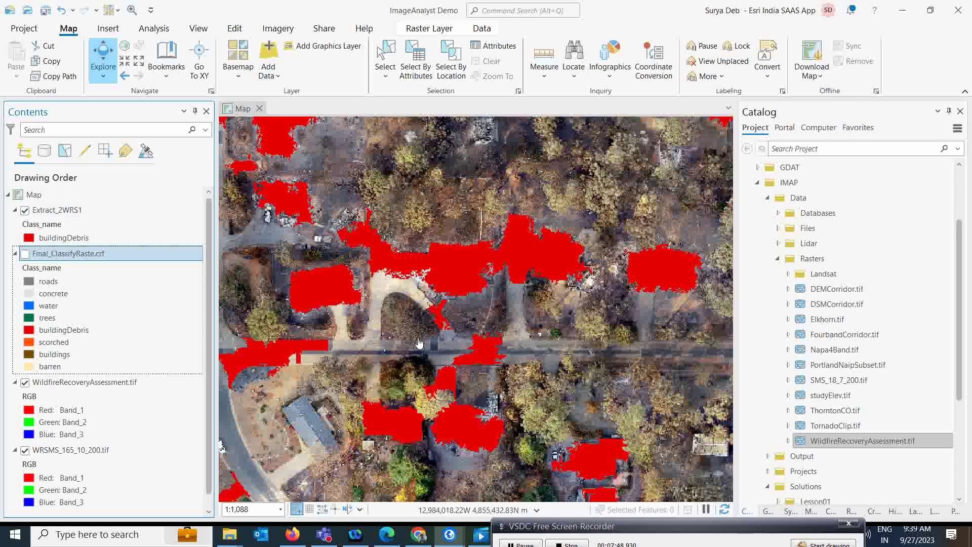
click(25, 211)
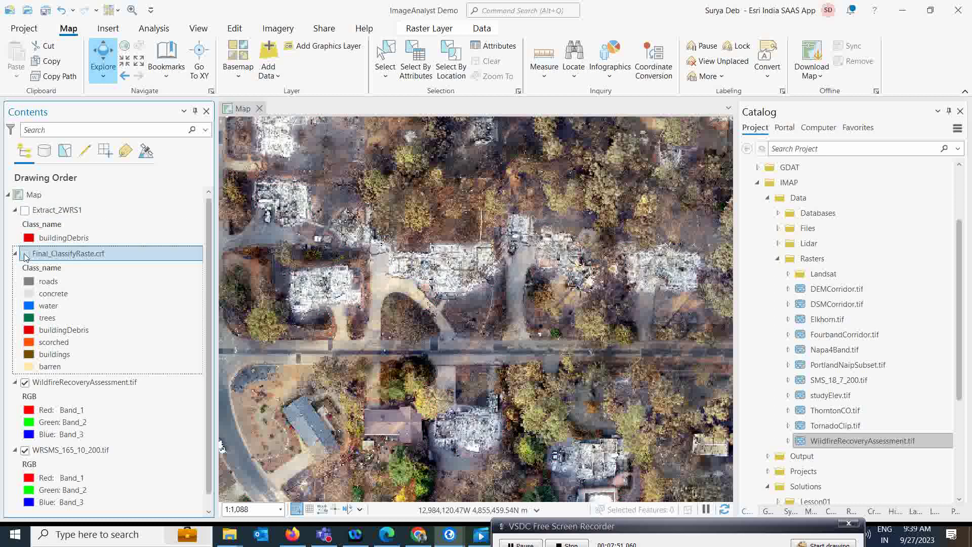
click(25, 254)
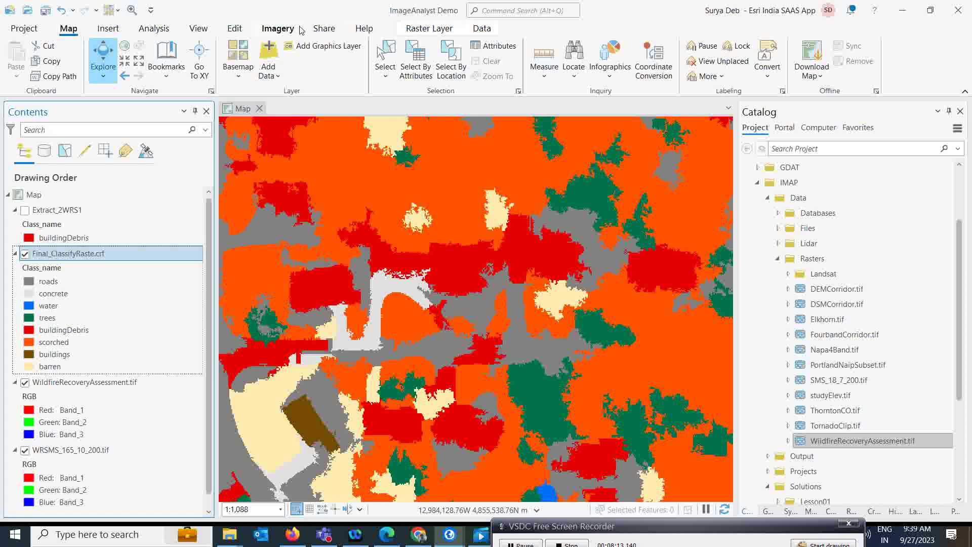
- Open Final_ClassifyRaste.crf in the Pixel Editor and set buildingDebris as the current class to reclassify
click(277, 28)
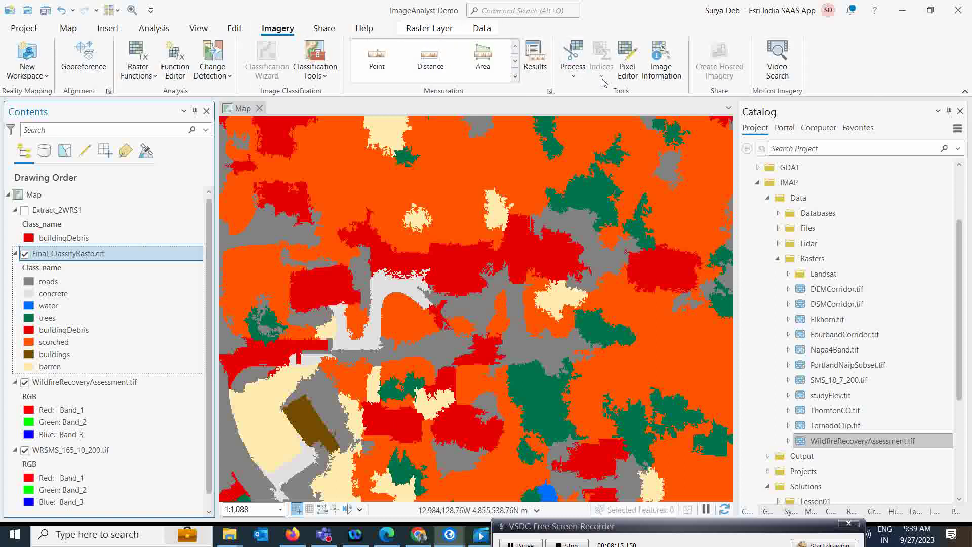
click(627, 58)
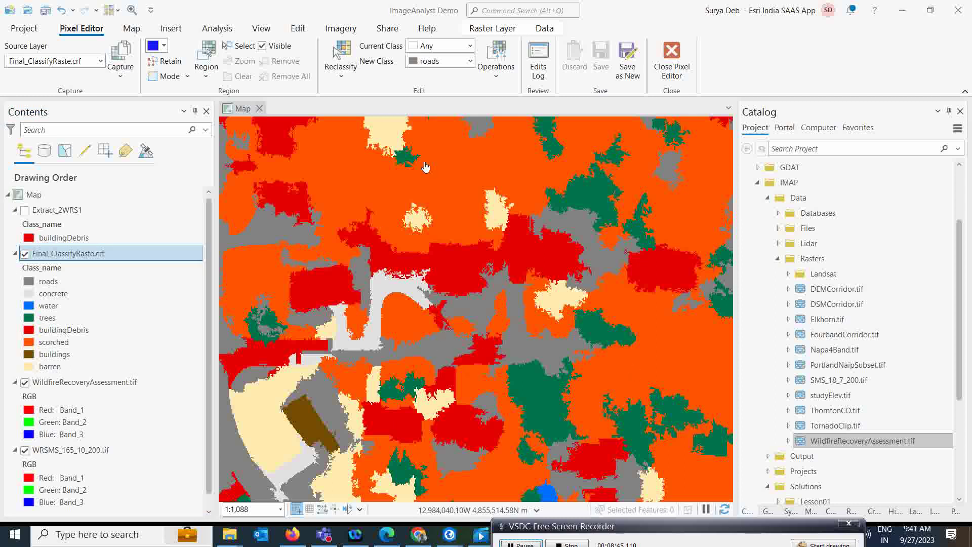
click(471, 47)
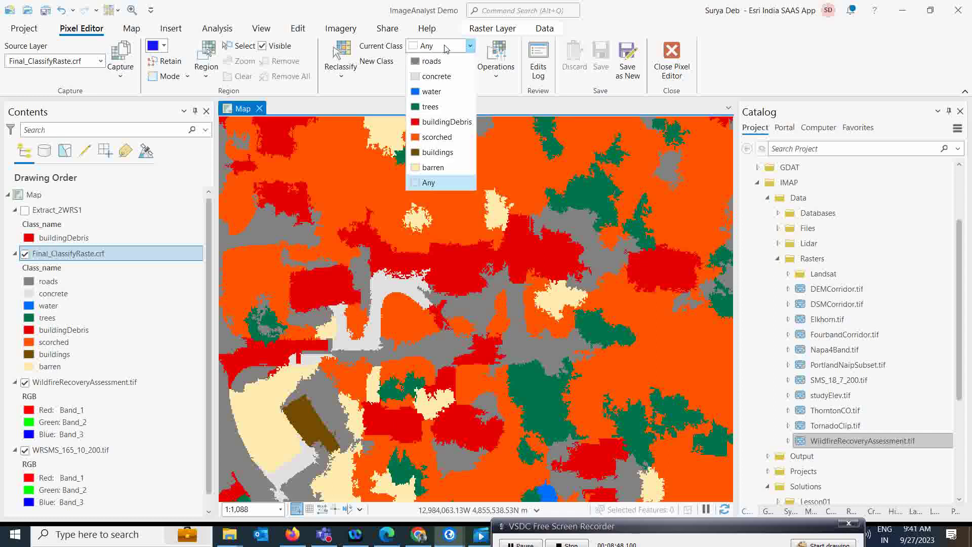
click(429, 128)
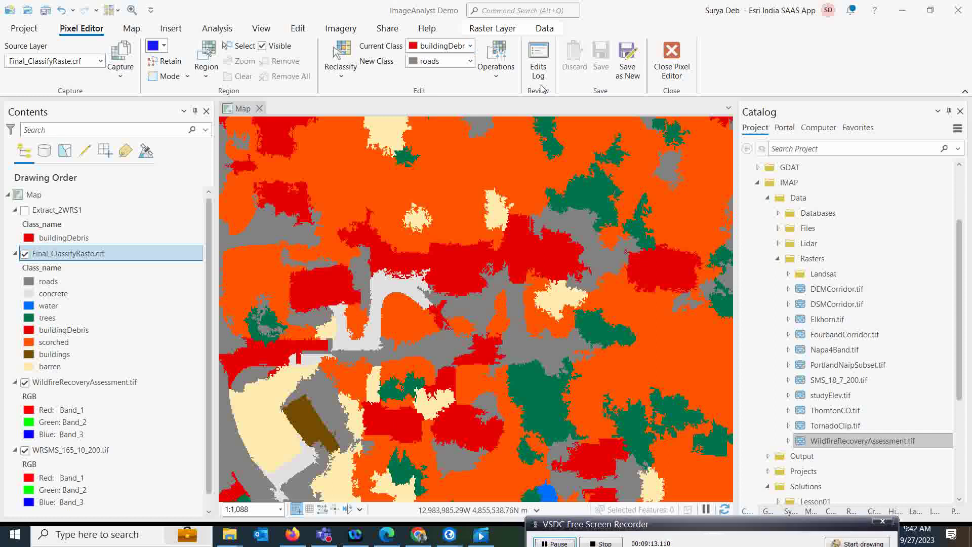
click(349, 60)
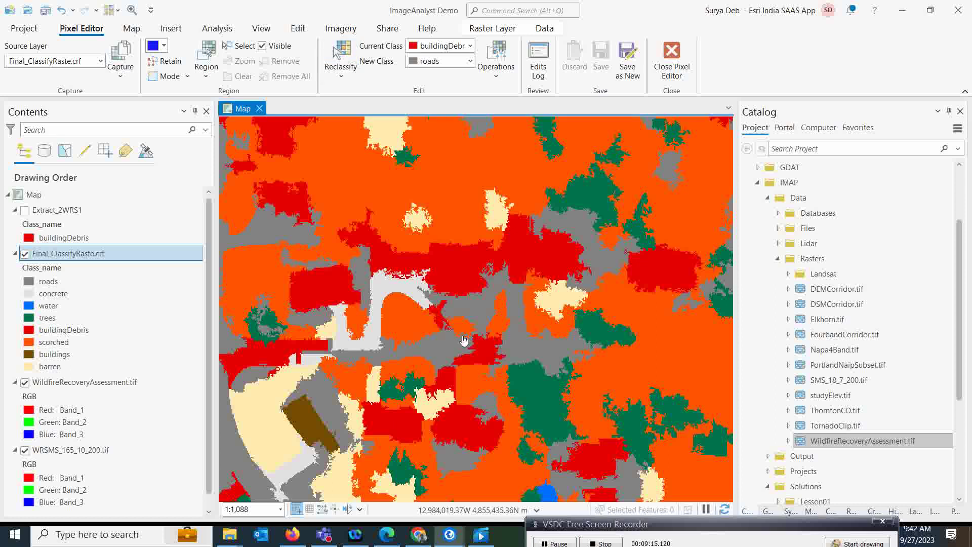
click(342, 68)
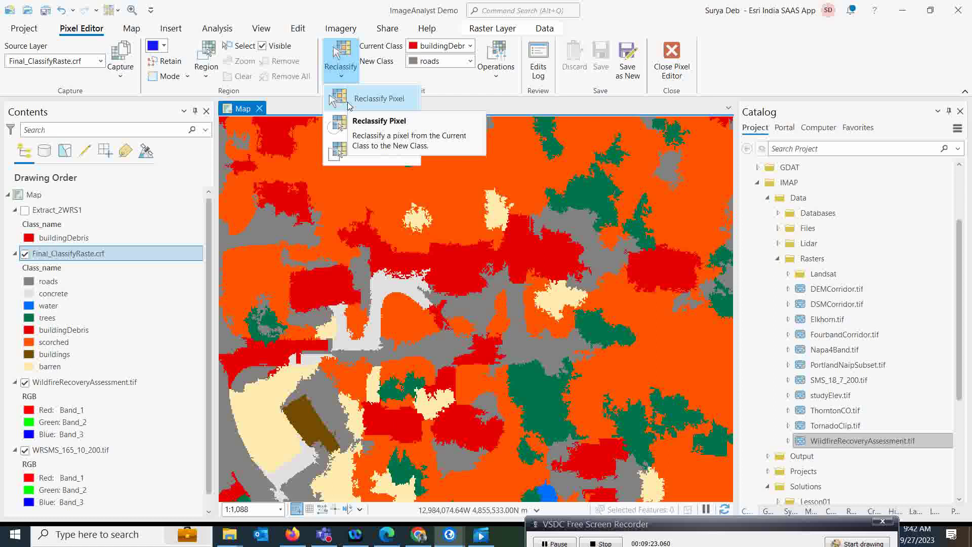
click(349, 101)
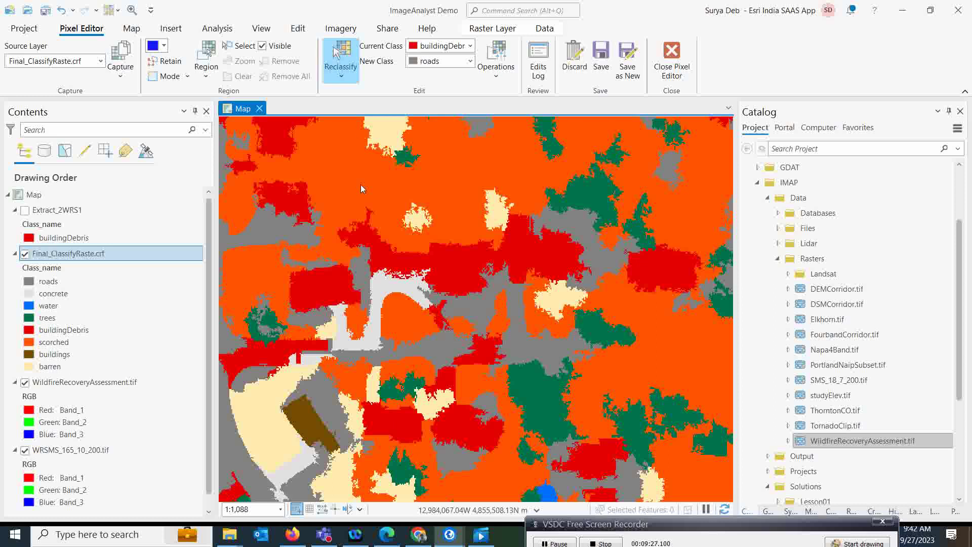
click(481, 79)
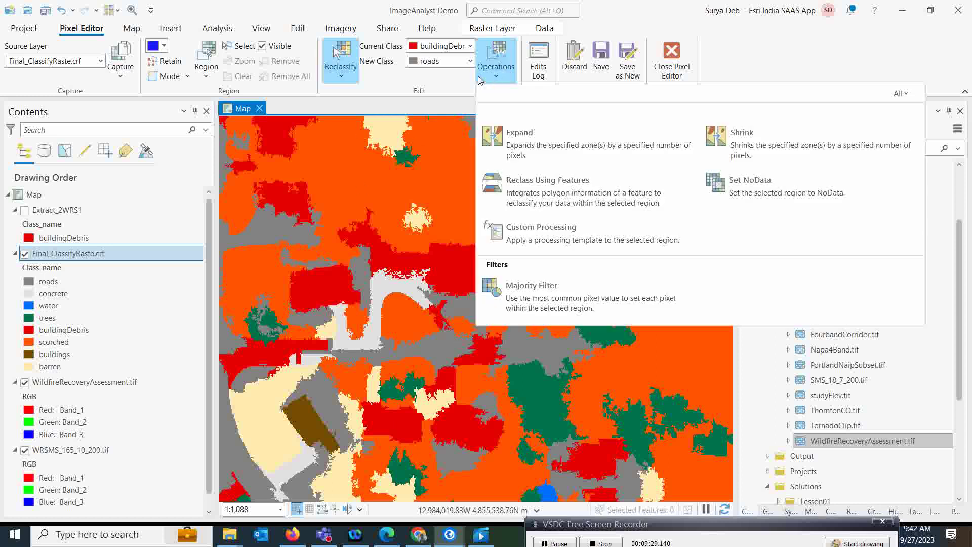
- Use Reclassify Region to outline the buildingDebris patch on the road southeast of the curved driveway, reclassify it as roads, and save the edits
click(351, 77)
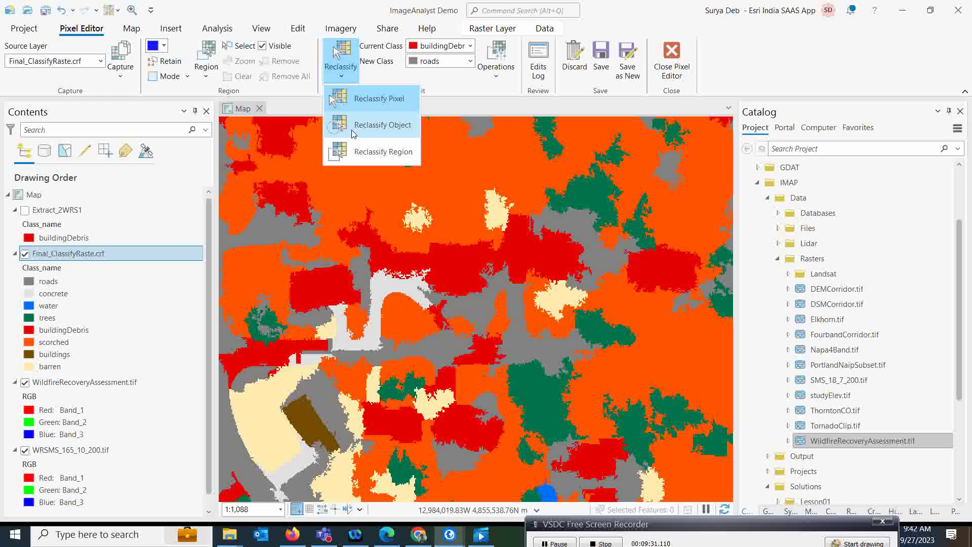
click(352, 158)
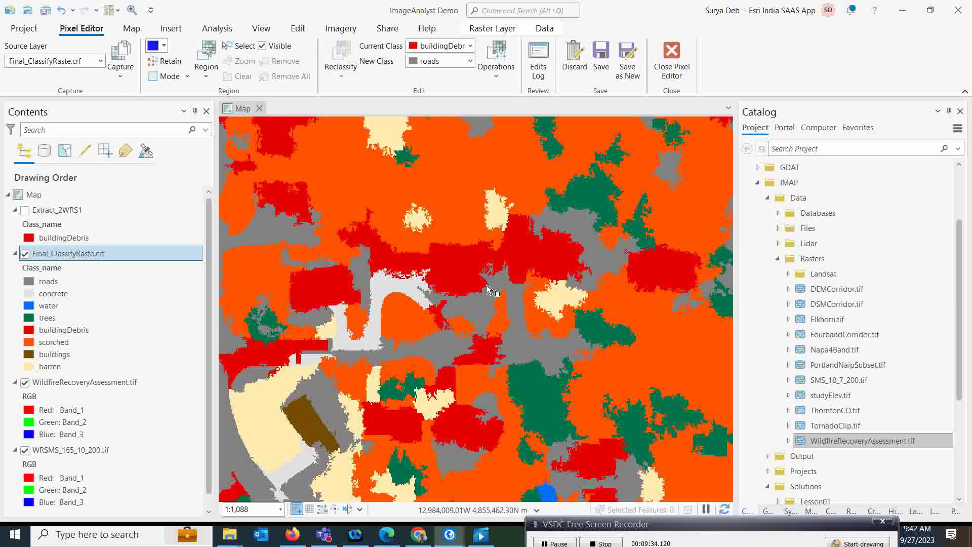
click(451, 343)
click(476, 318)
click(510, 330)
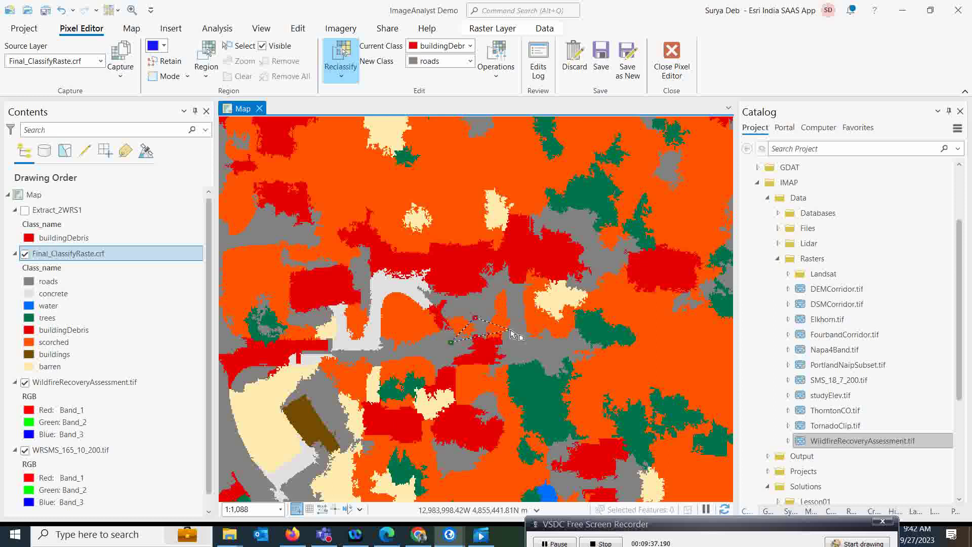
click(513, 358)
click(480, 379)
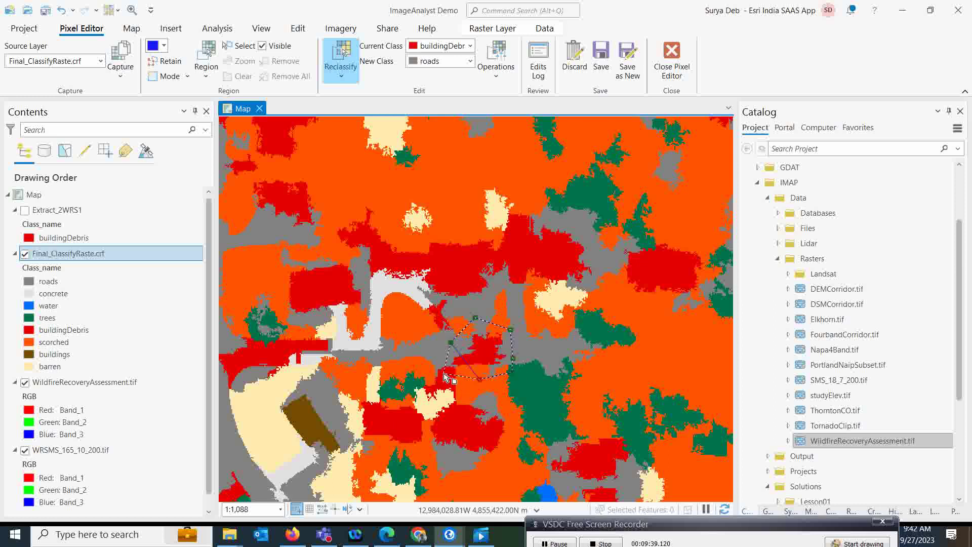
double_click(444, 376)
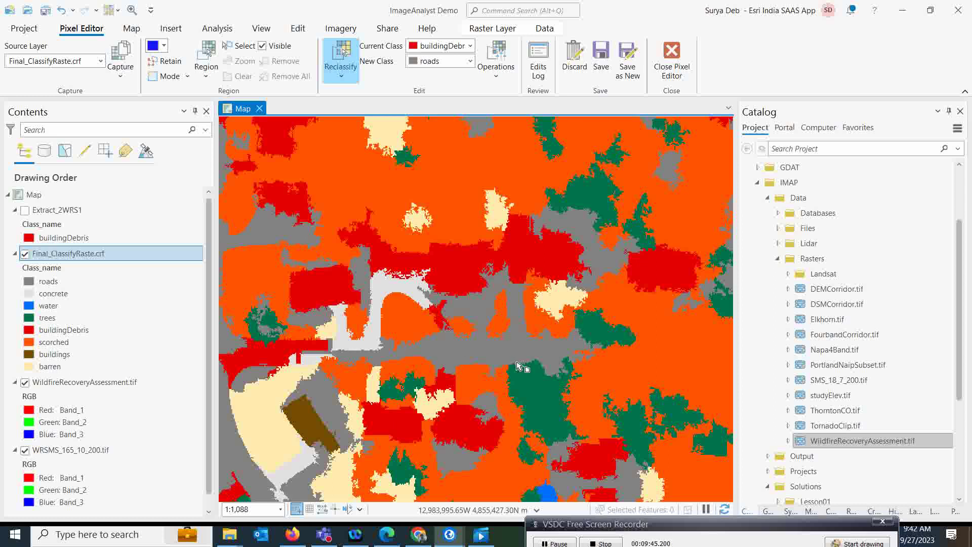
click(601, 68)
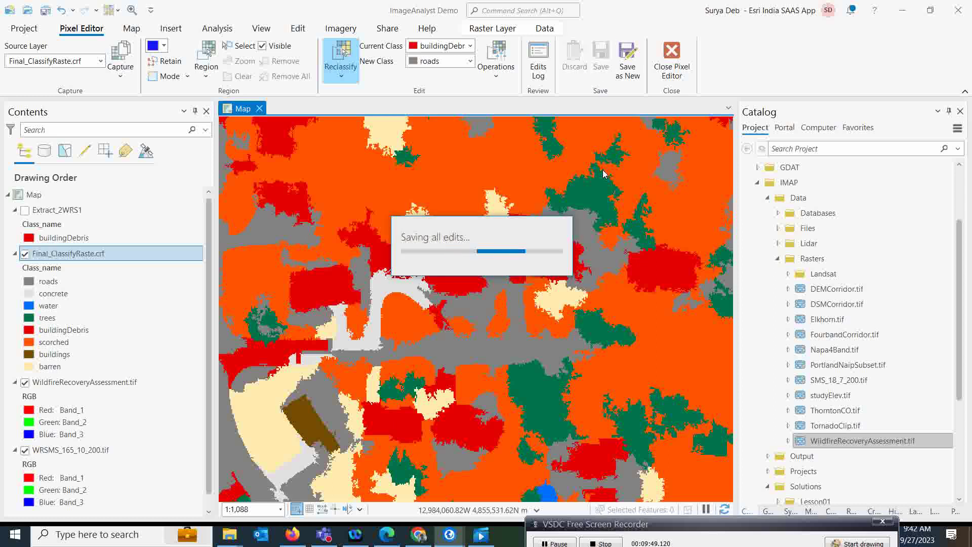